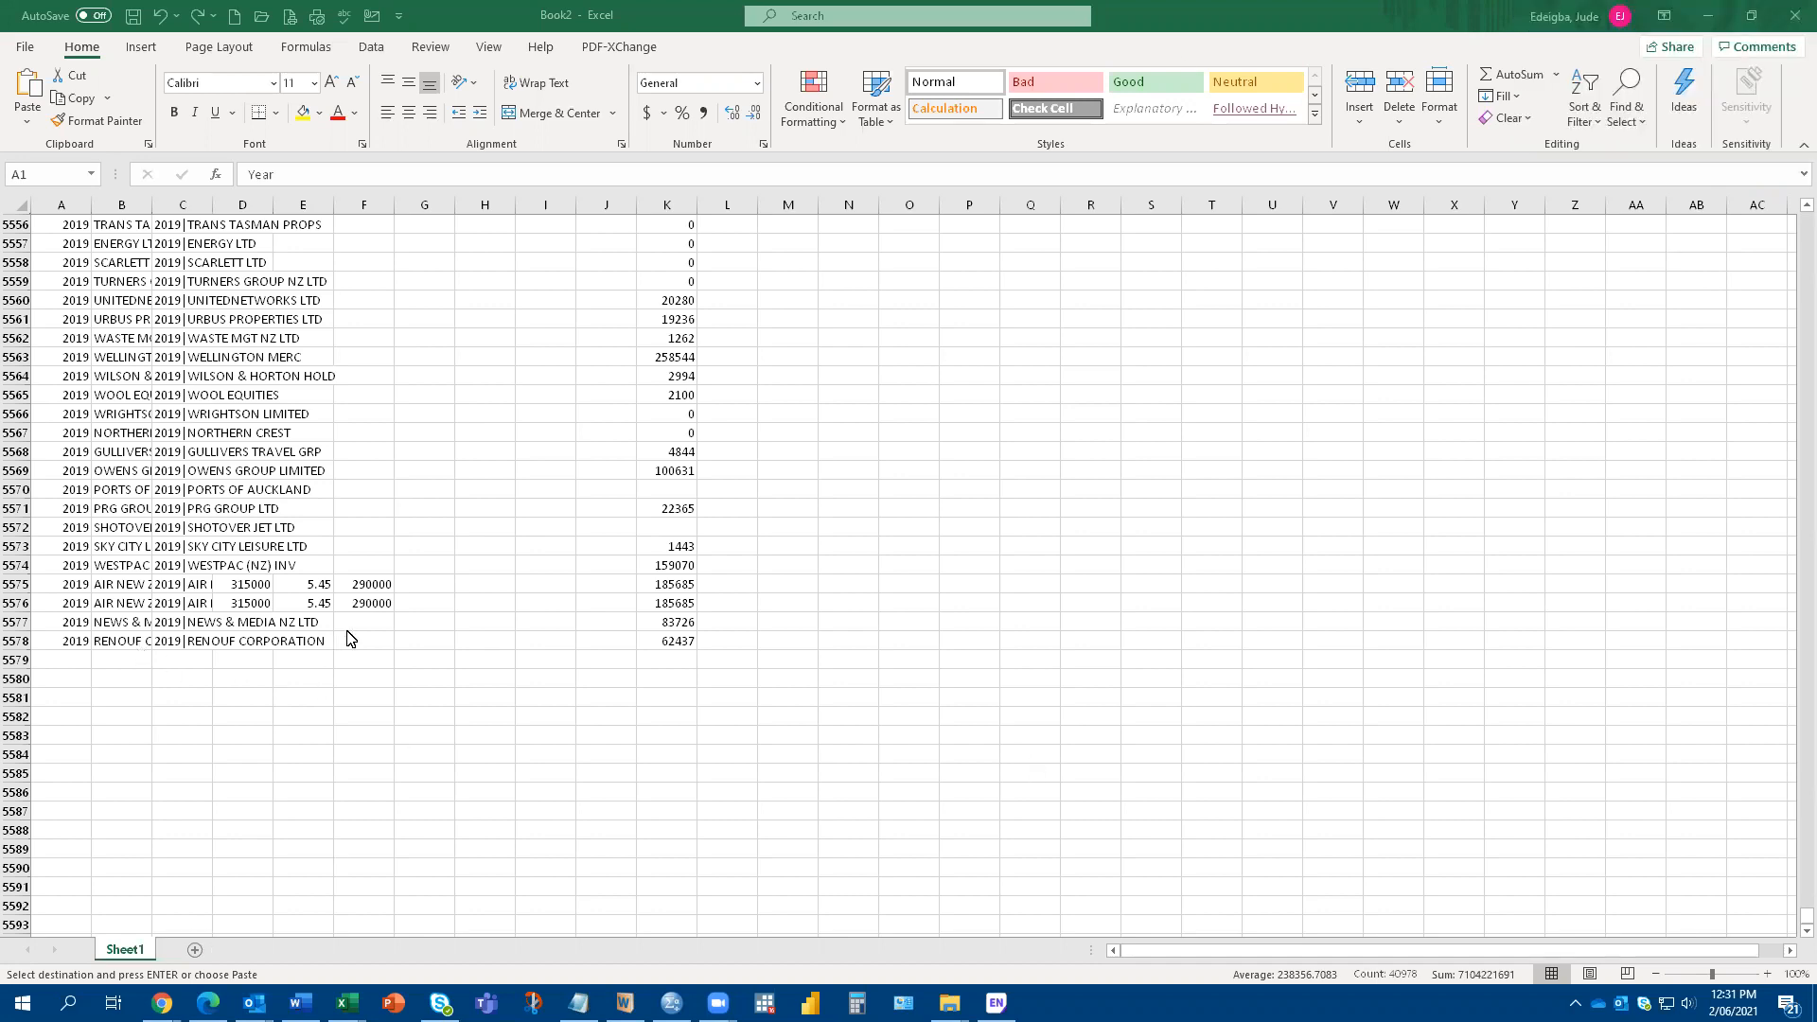
Enter NA in cell F5 and #N/A in cell F6 of the OOPEX column as sample missing-value codes
scroll(398, 672, "up", 20)
scroll(463, 697, "up", 20)
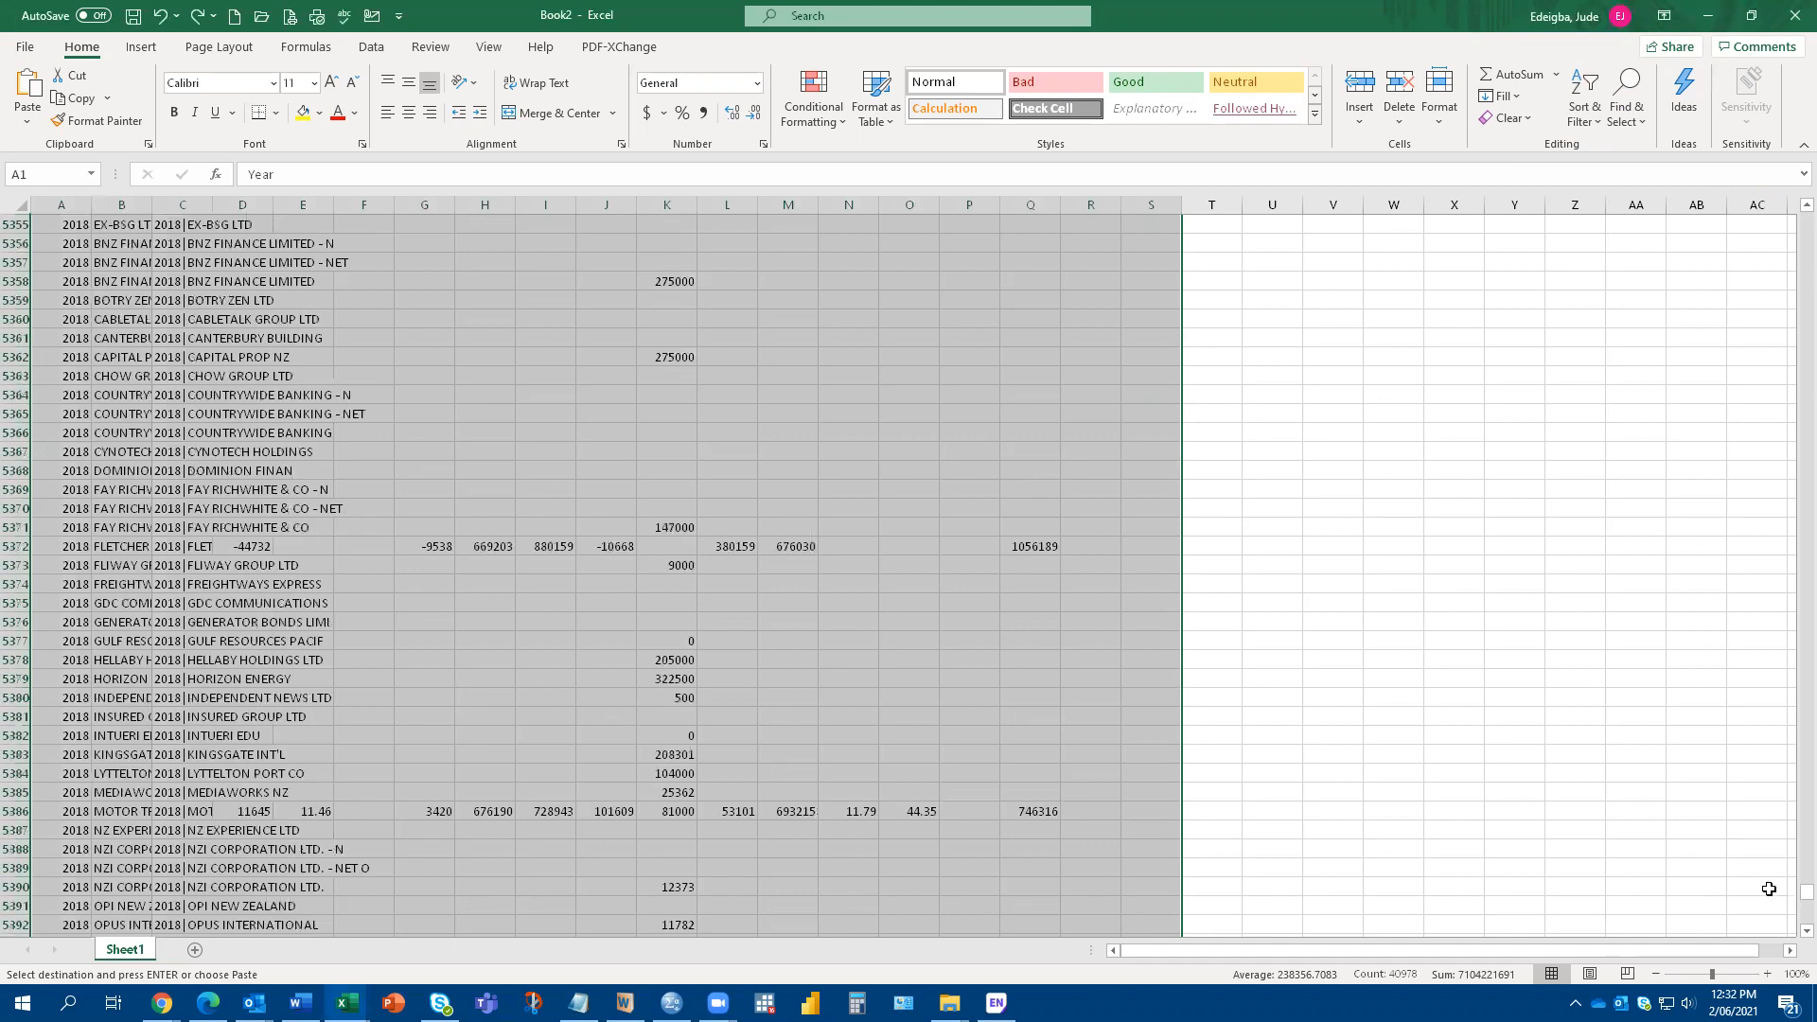
left_click_drag(1793, 893, 1791, 132)
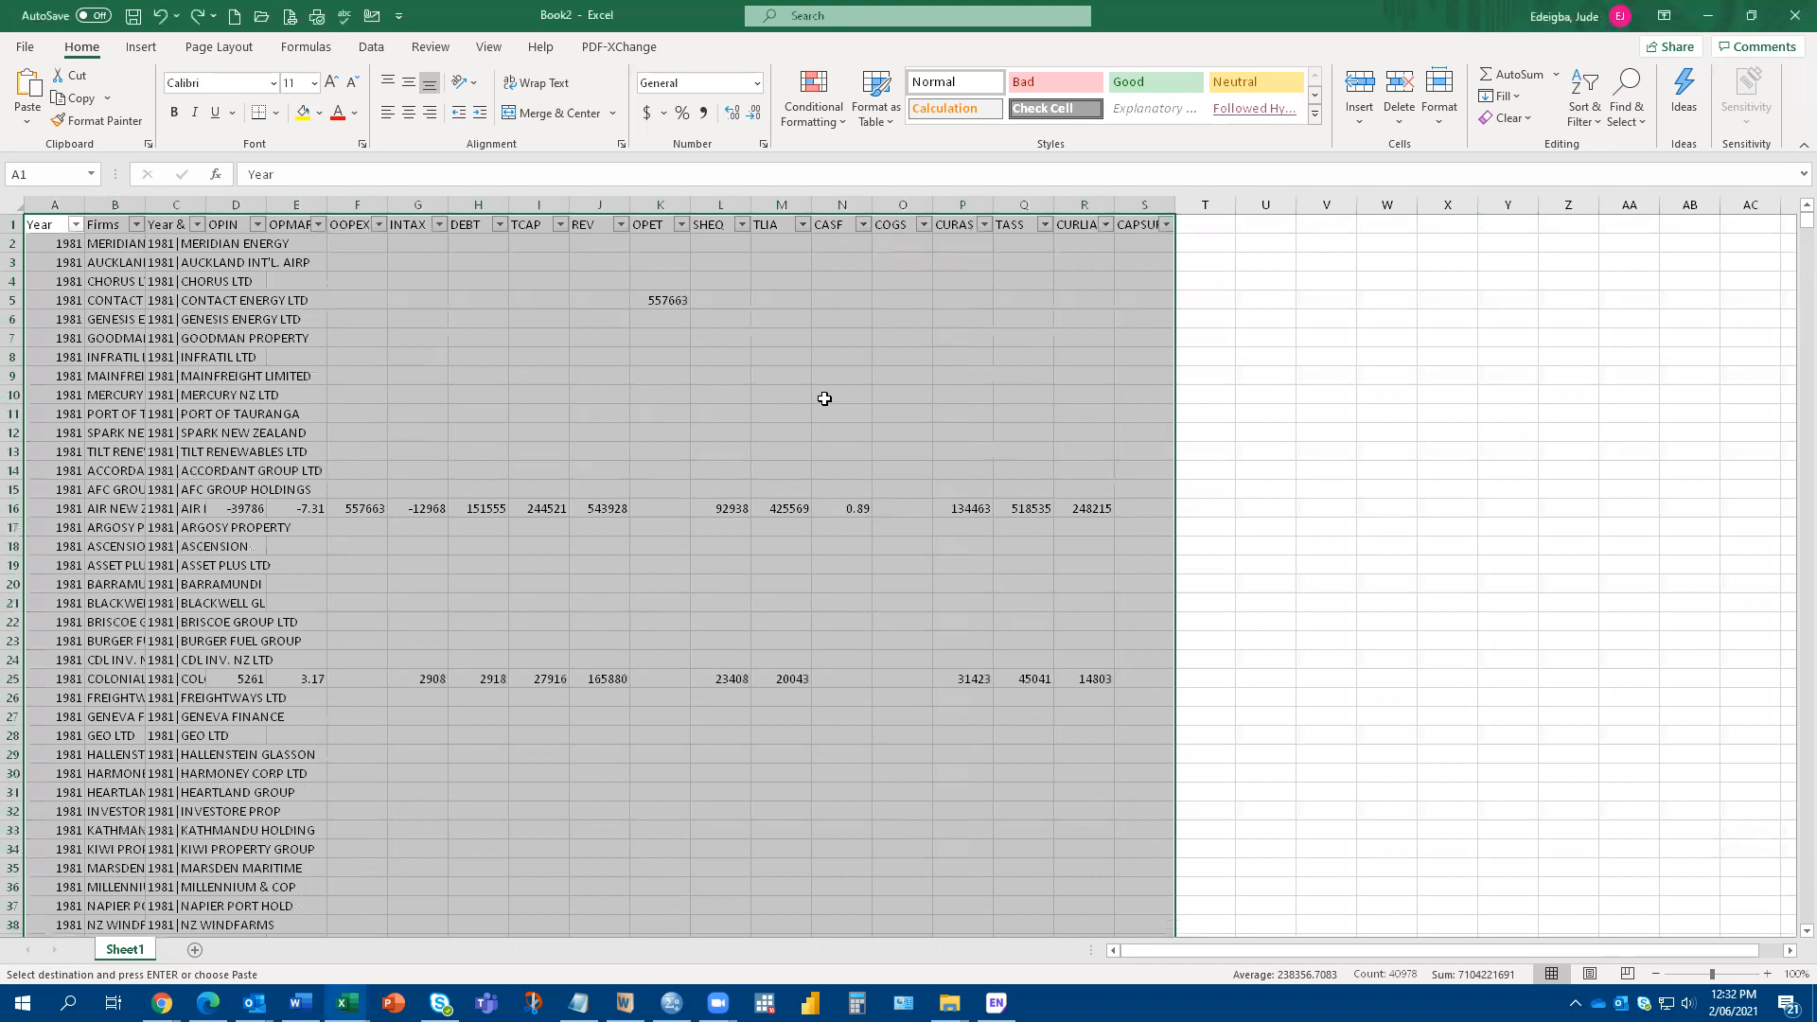
left_click(441, 376)
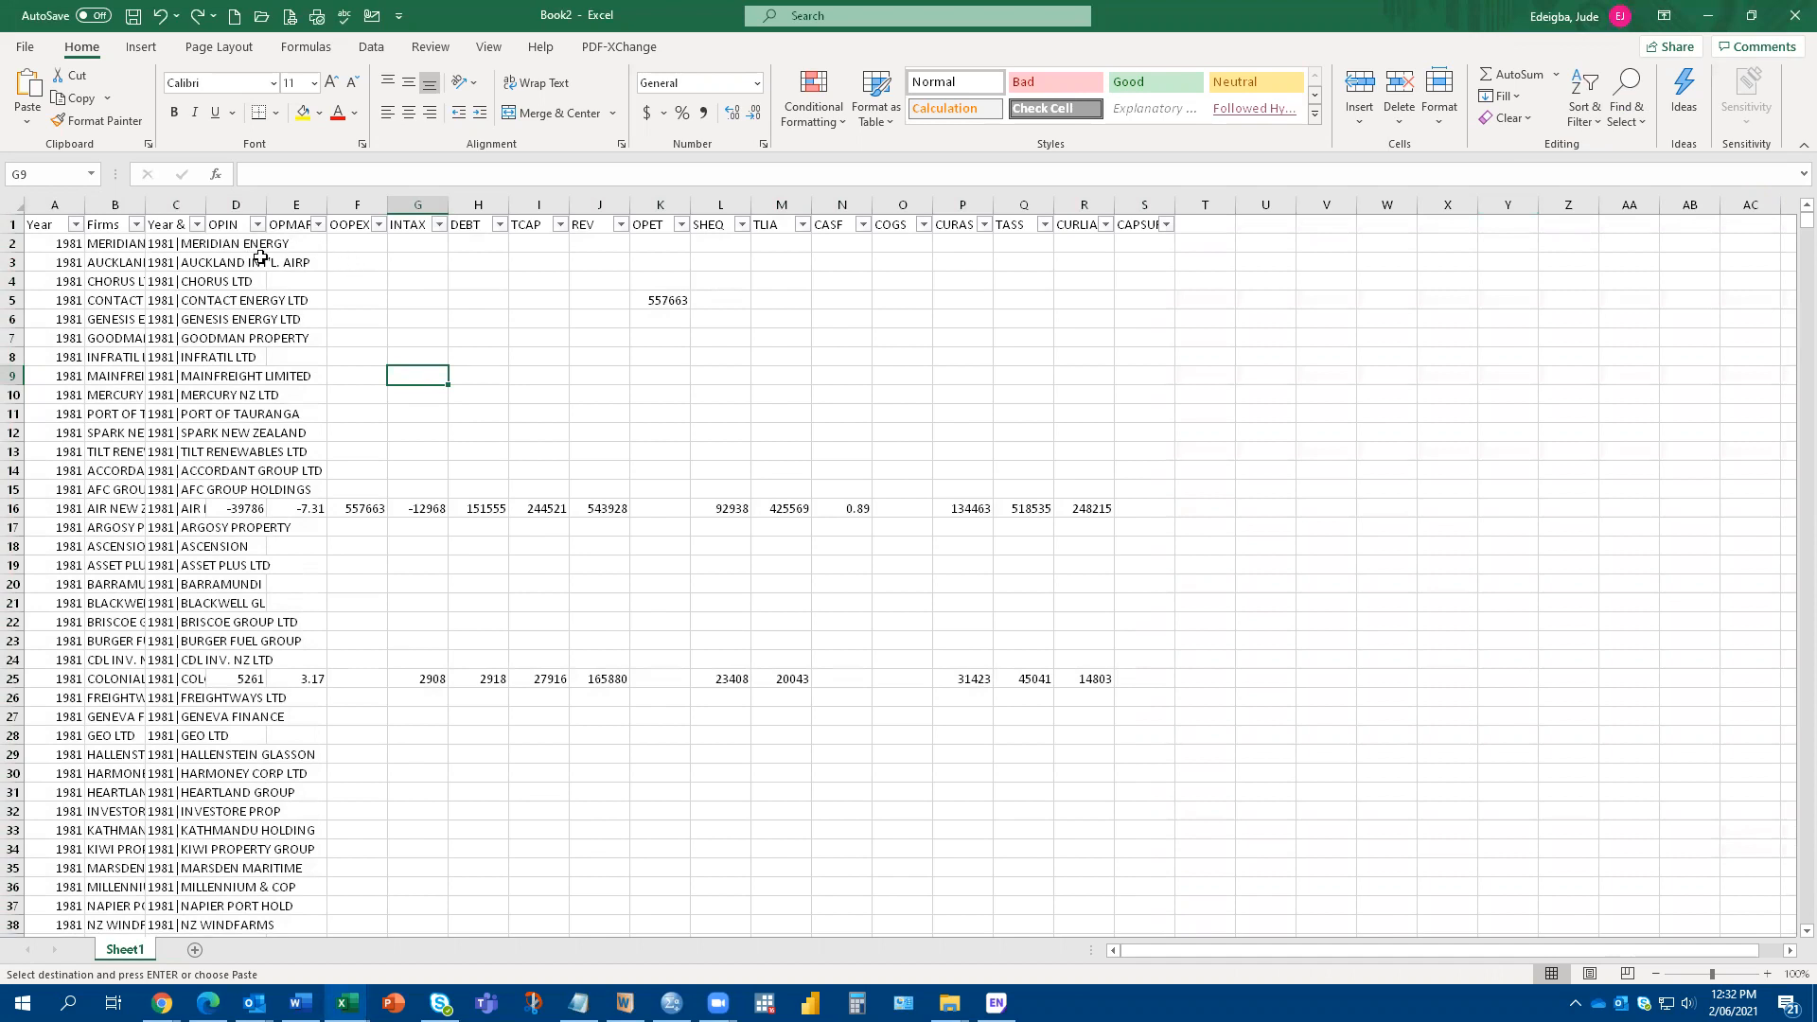
left_click(355, 299)
type("NA")
left_click(374, 333)
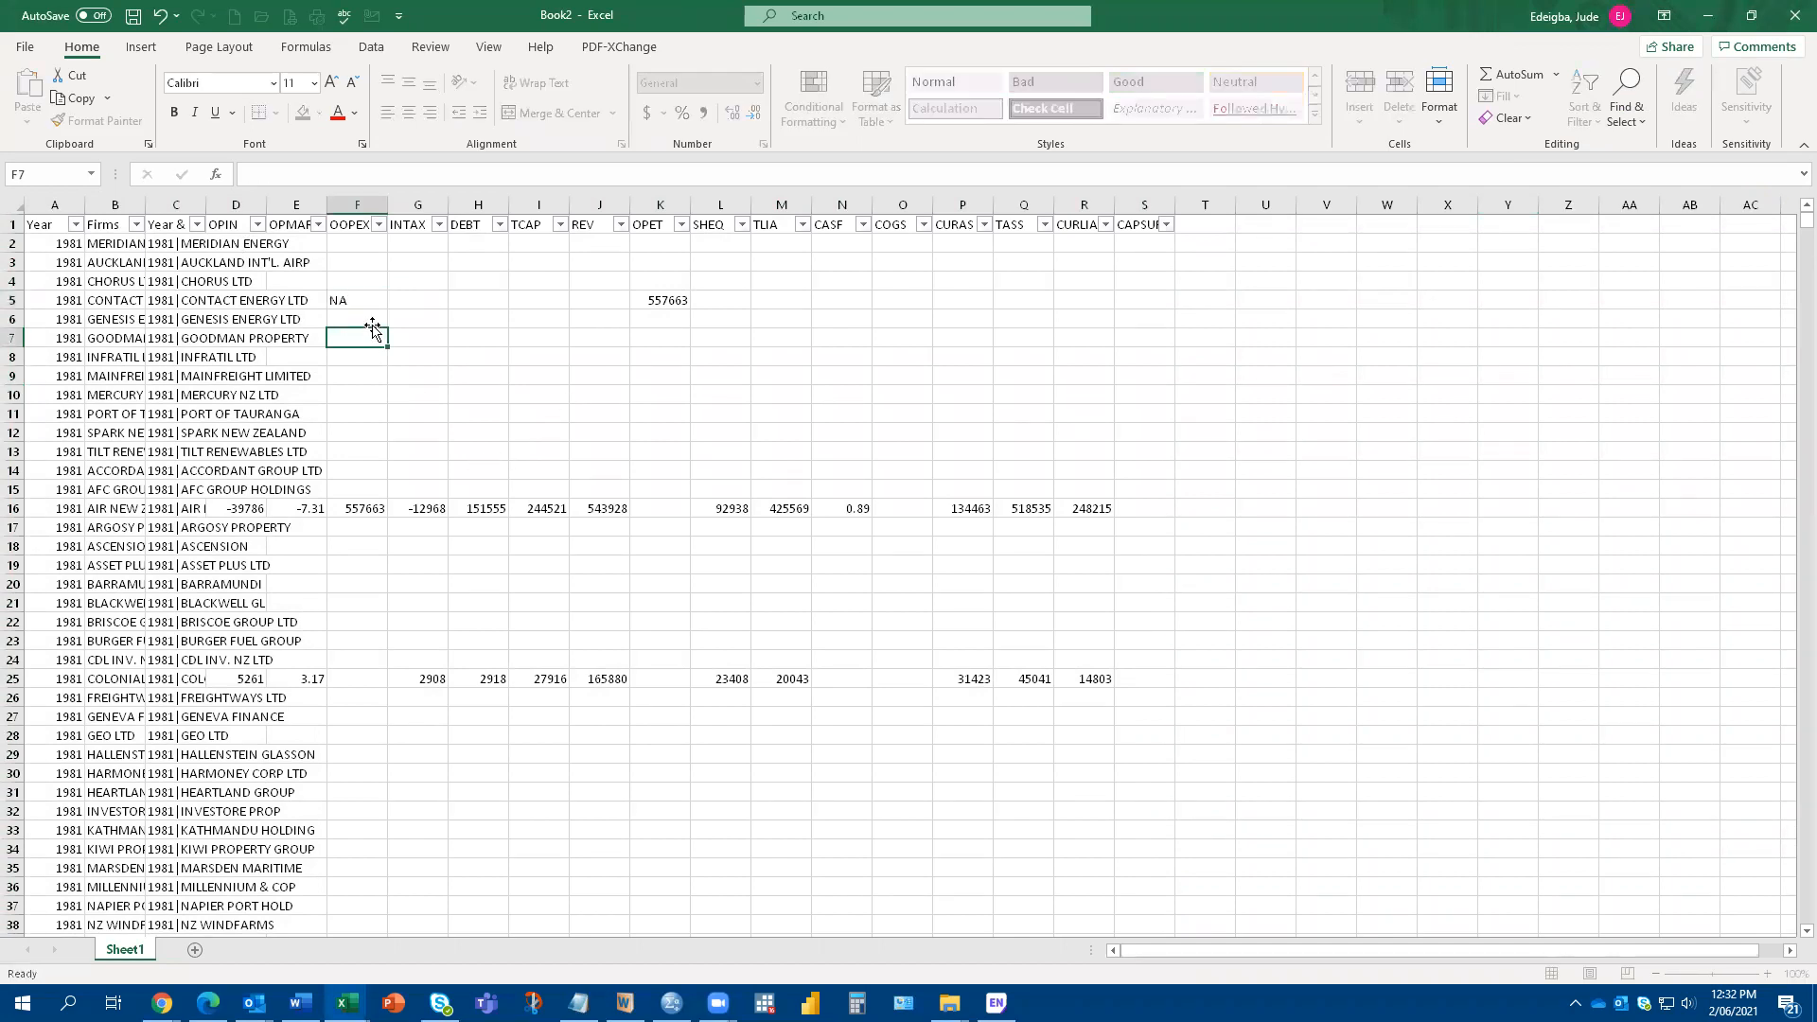
left_click(372, 323)
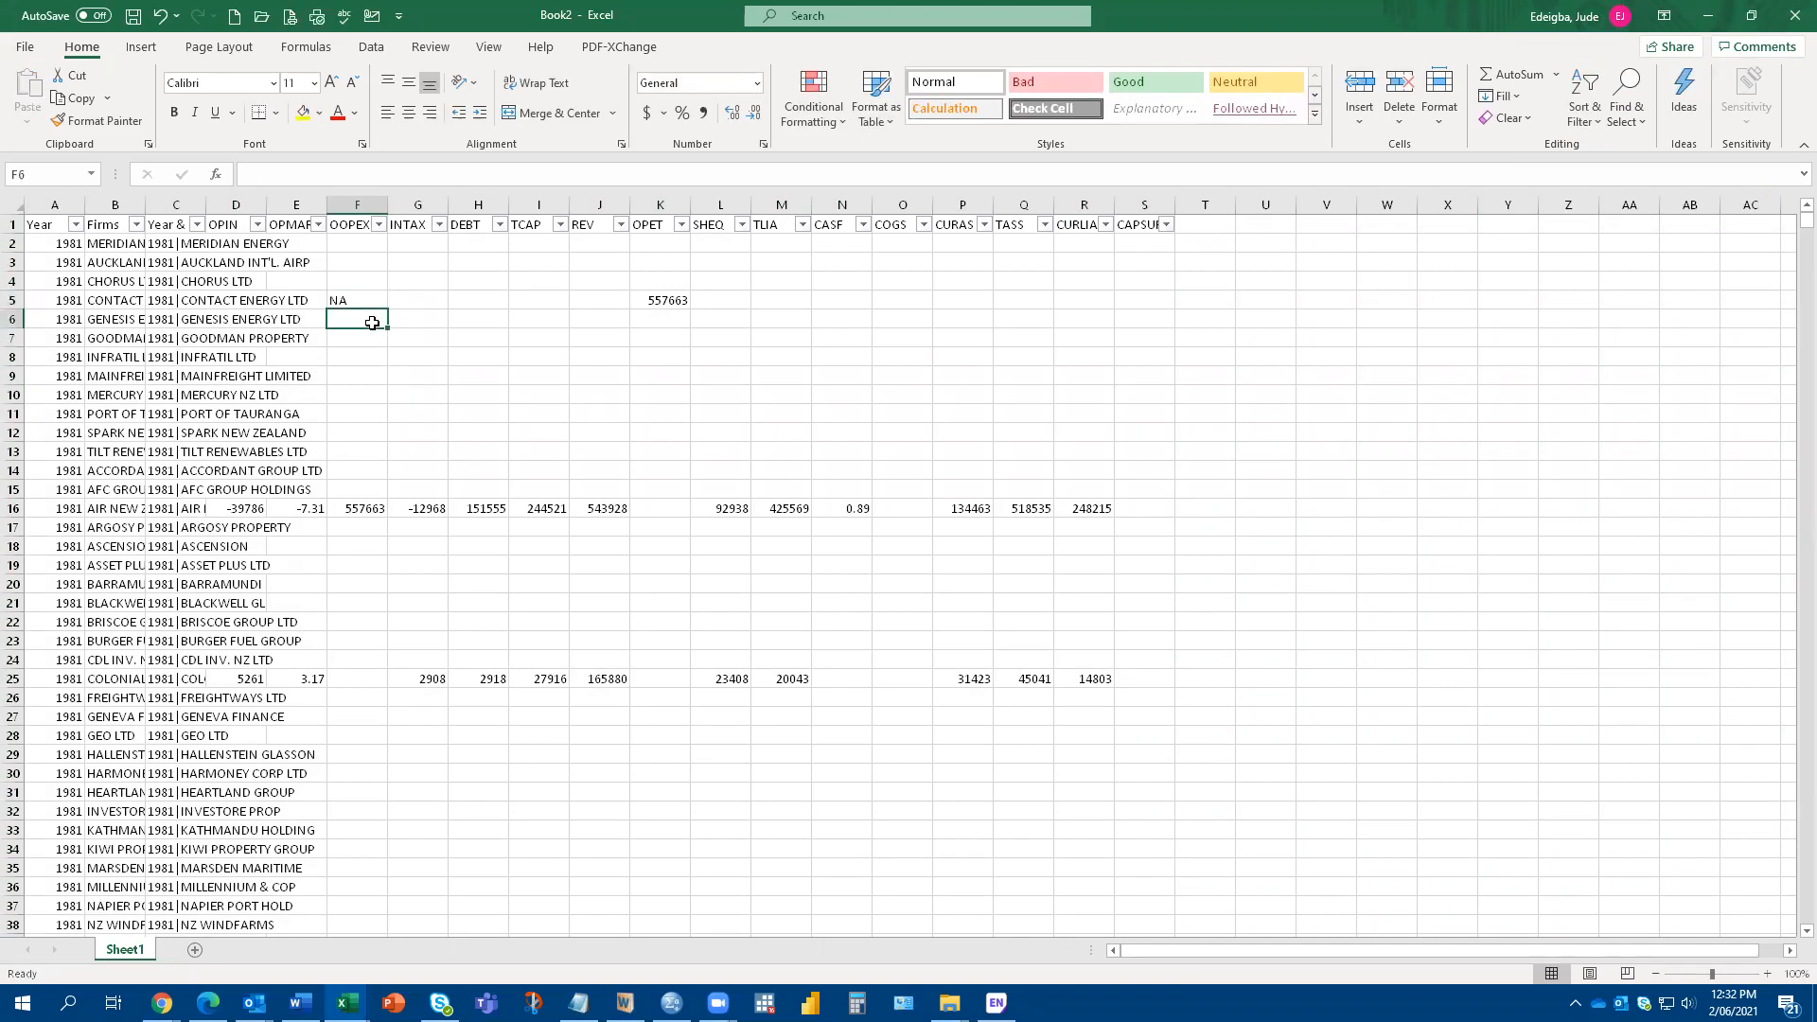
type("#N/A")
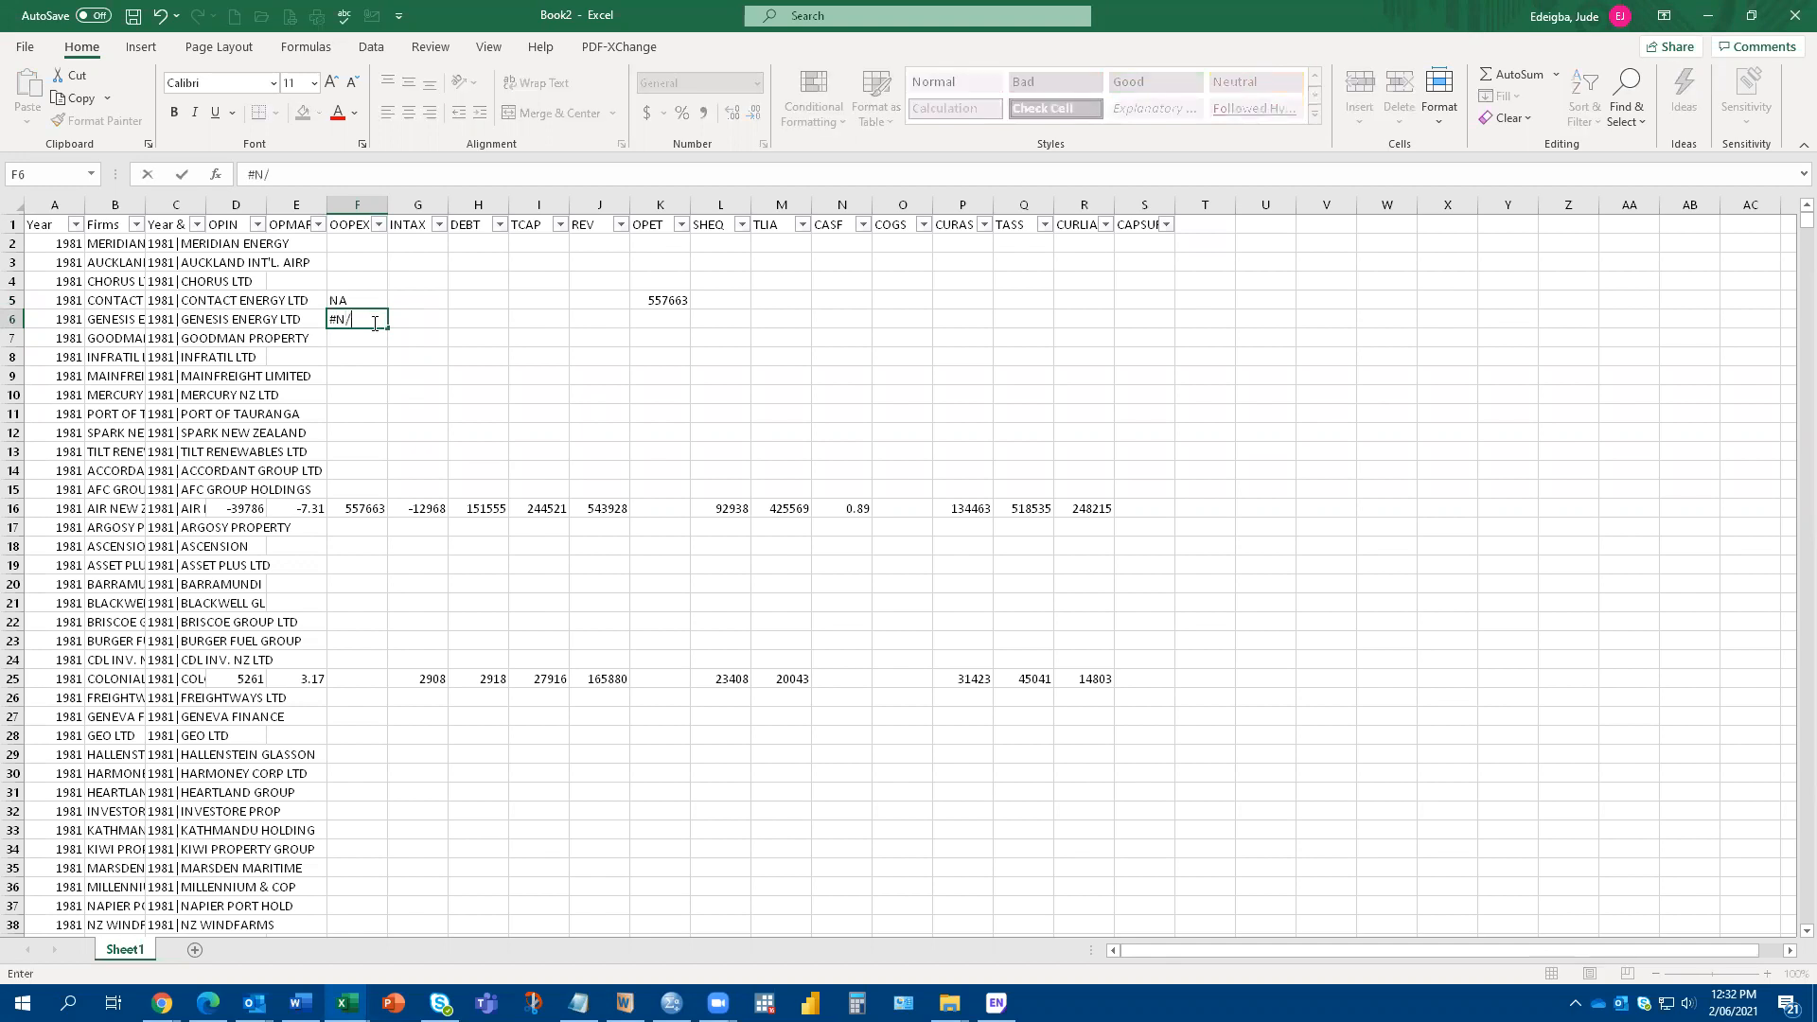
left_click(472, 370)
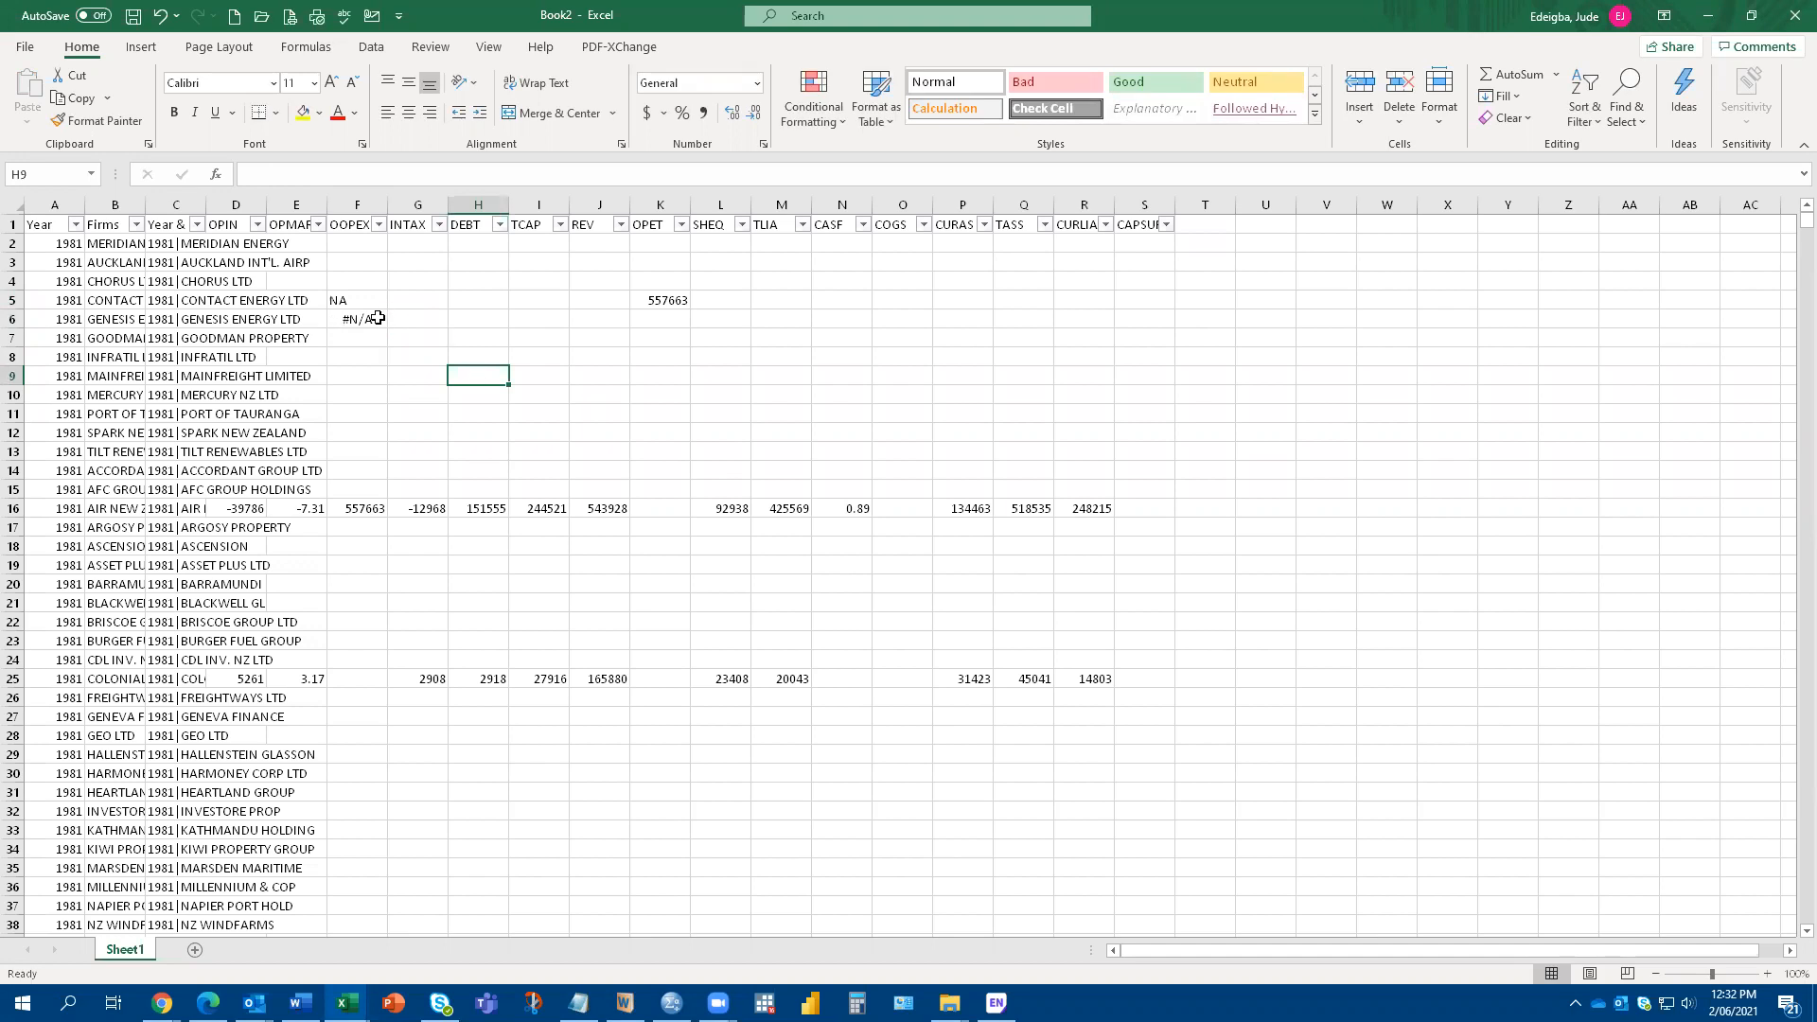
Clear the contents of cells F5 and F6 in the OOPEX column
left_click(352, 299)
left_click_drag(351, 299, 357, 320)
right_click(368, 314)
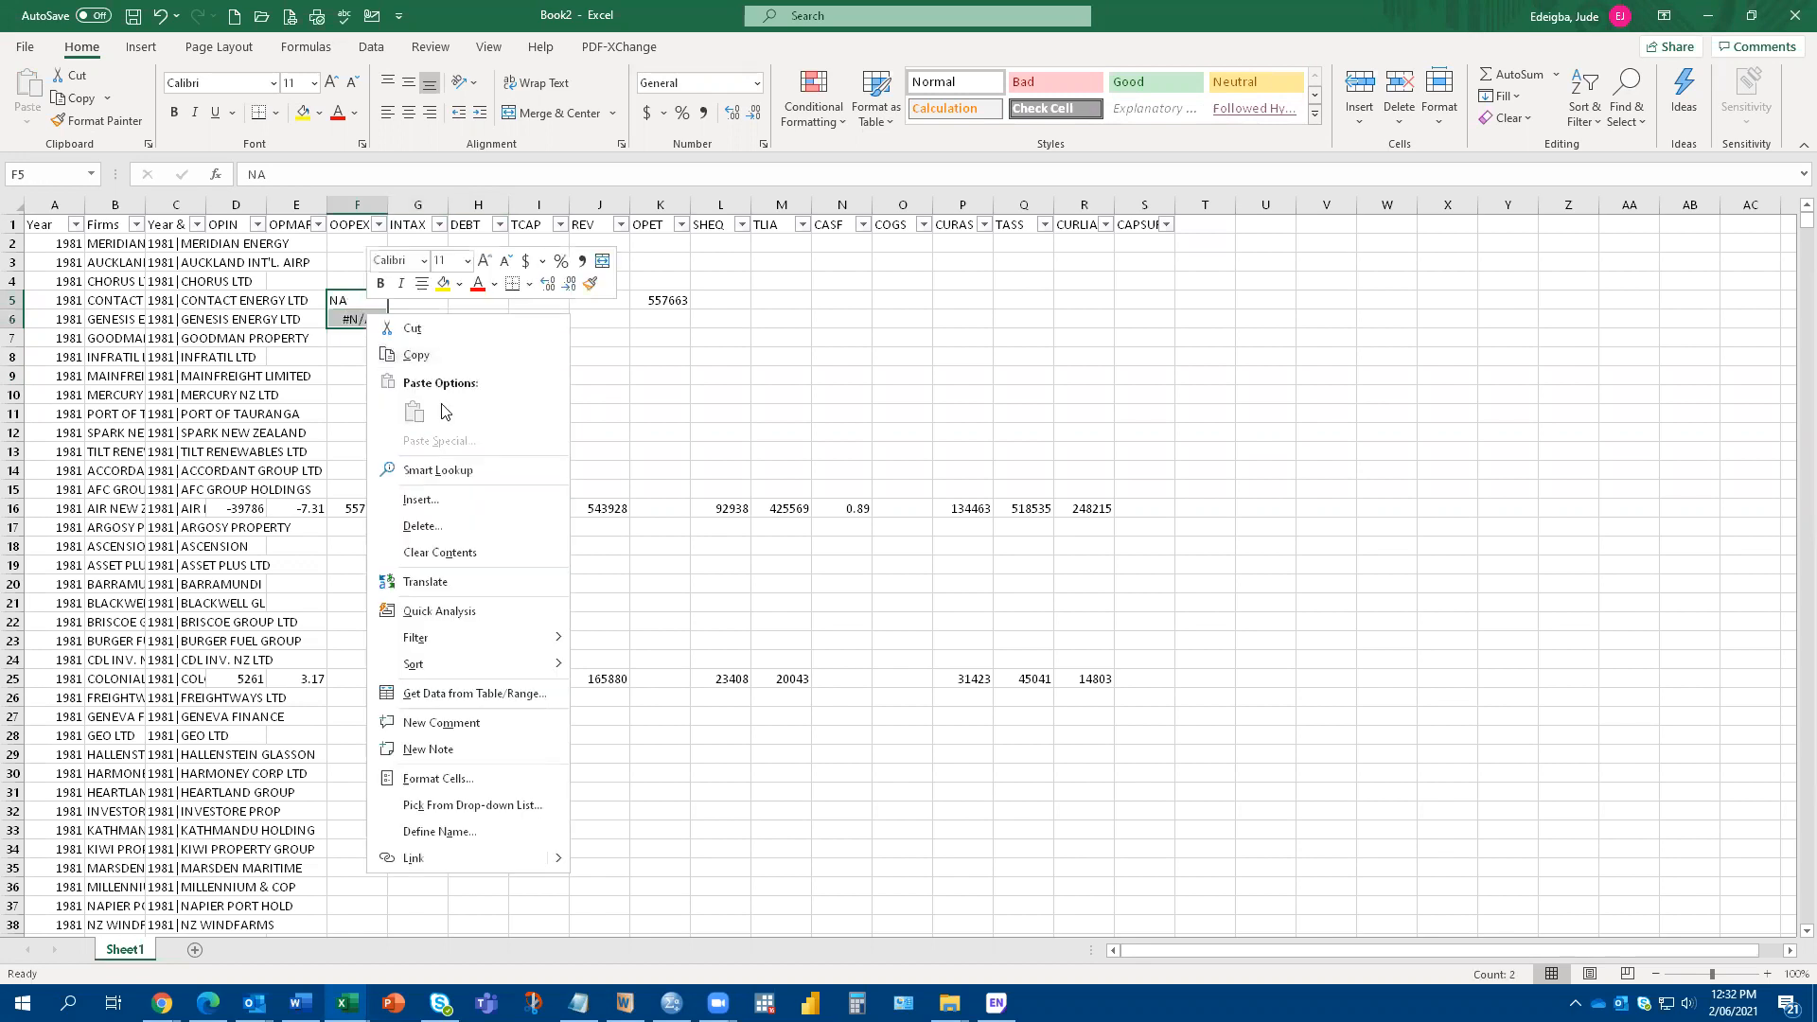
left_click(439, 553)
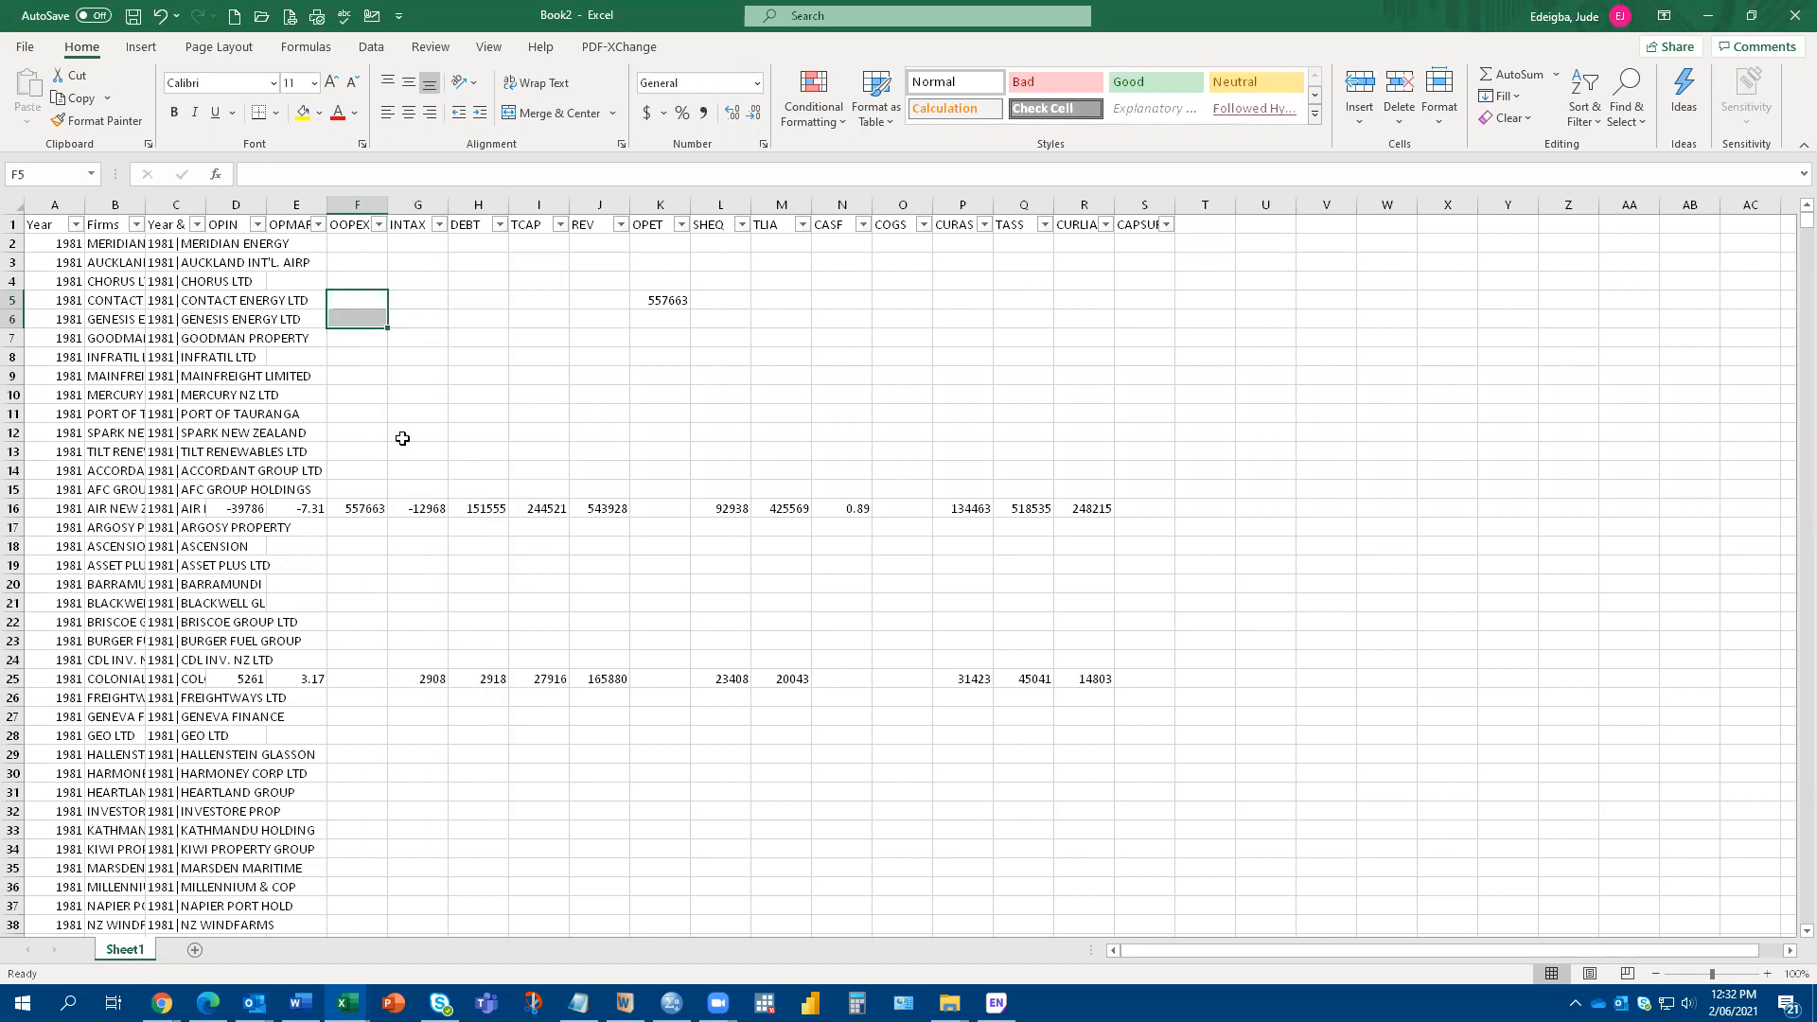
left_click(368, 302)
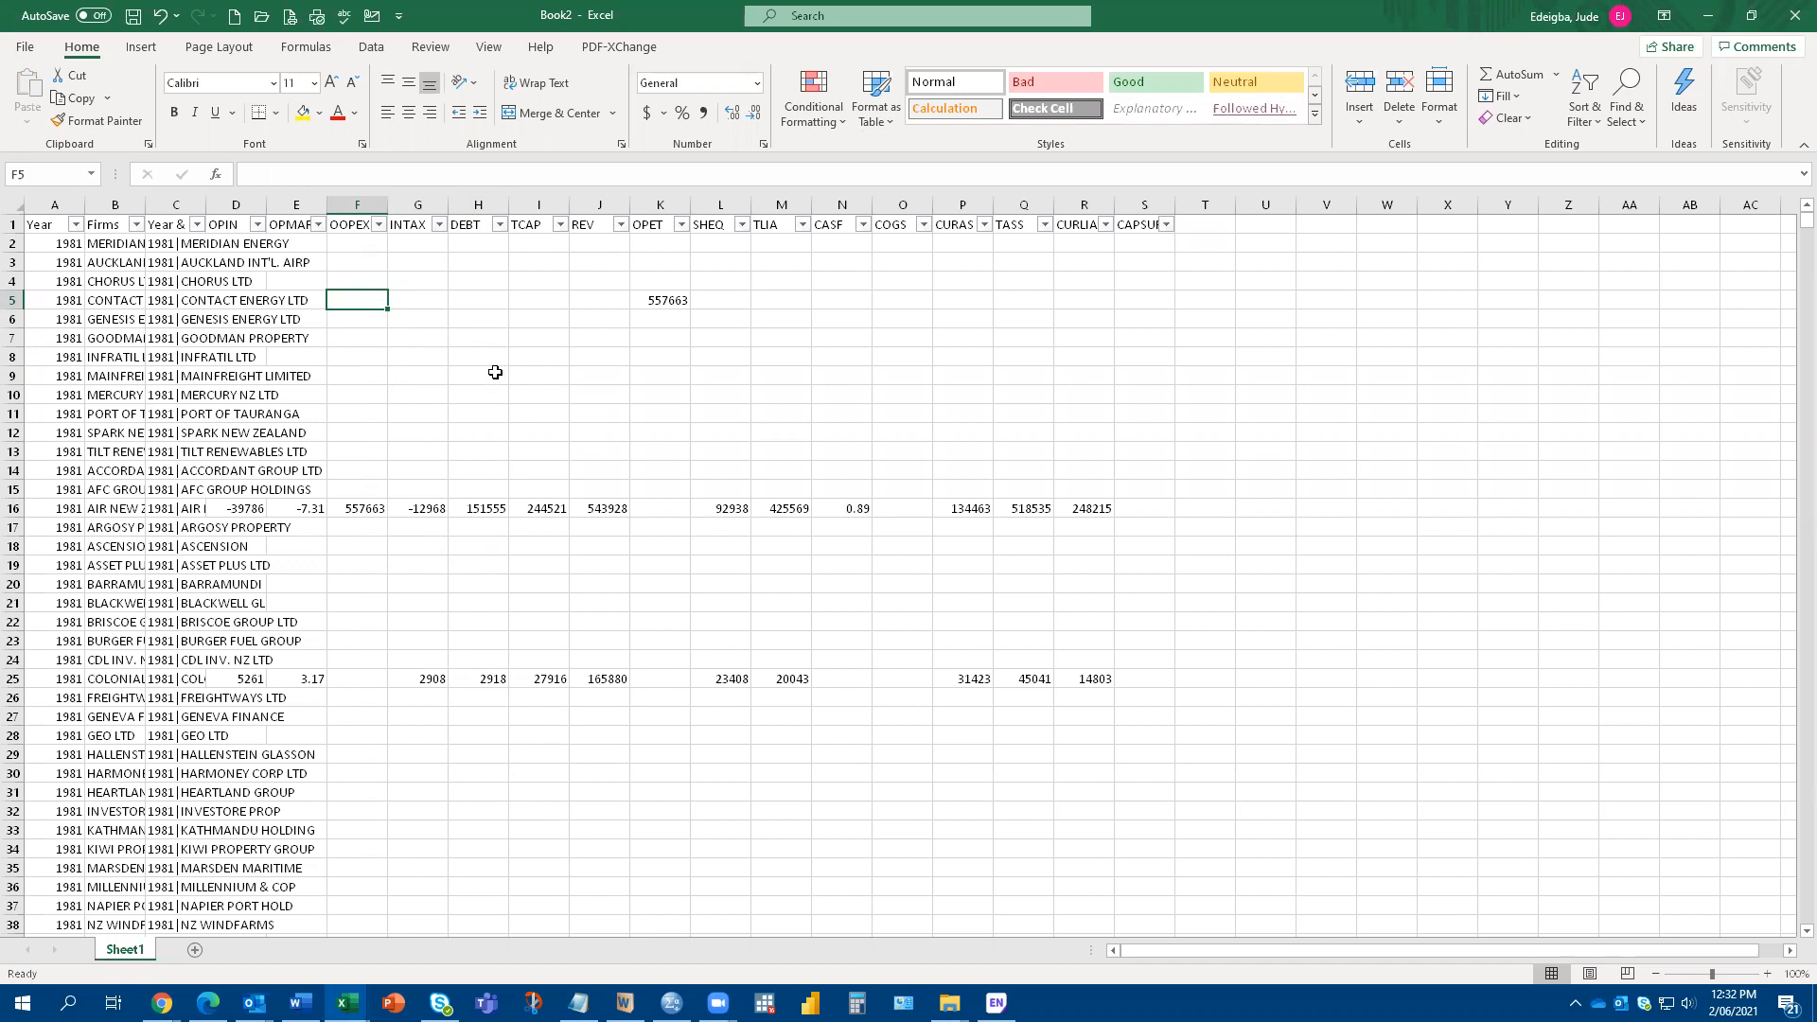
Copy the entire data range from the Year header through CAPSUR, down to the last row 5578
left_click(138, 357)
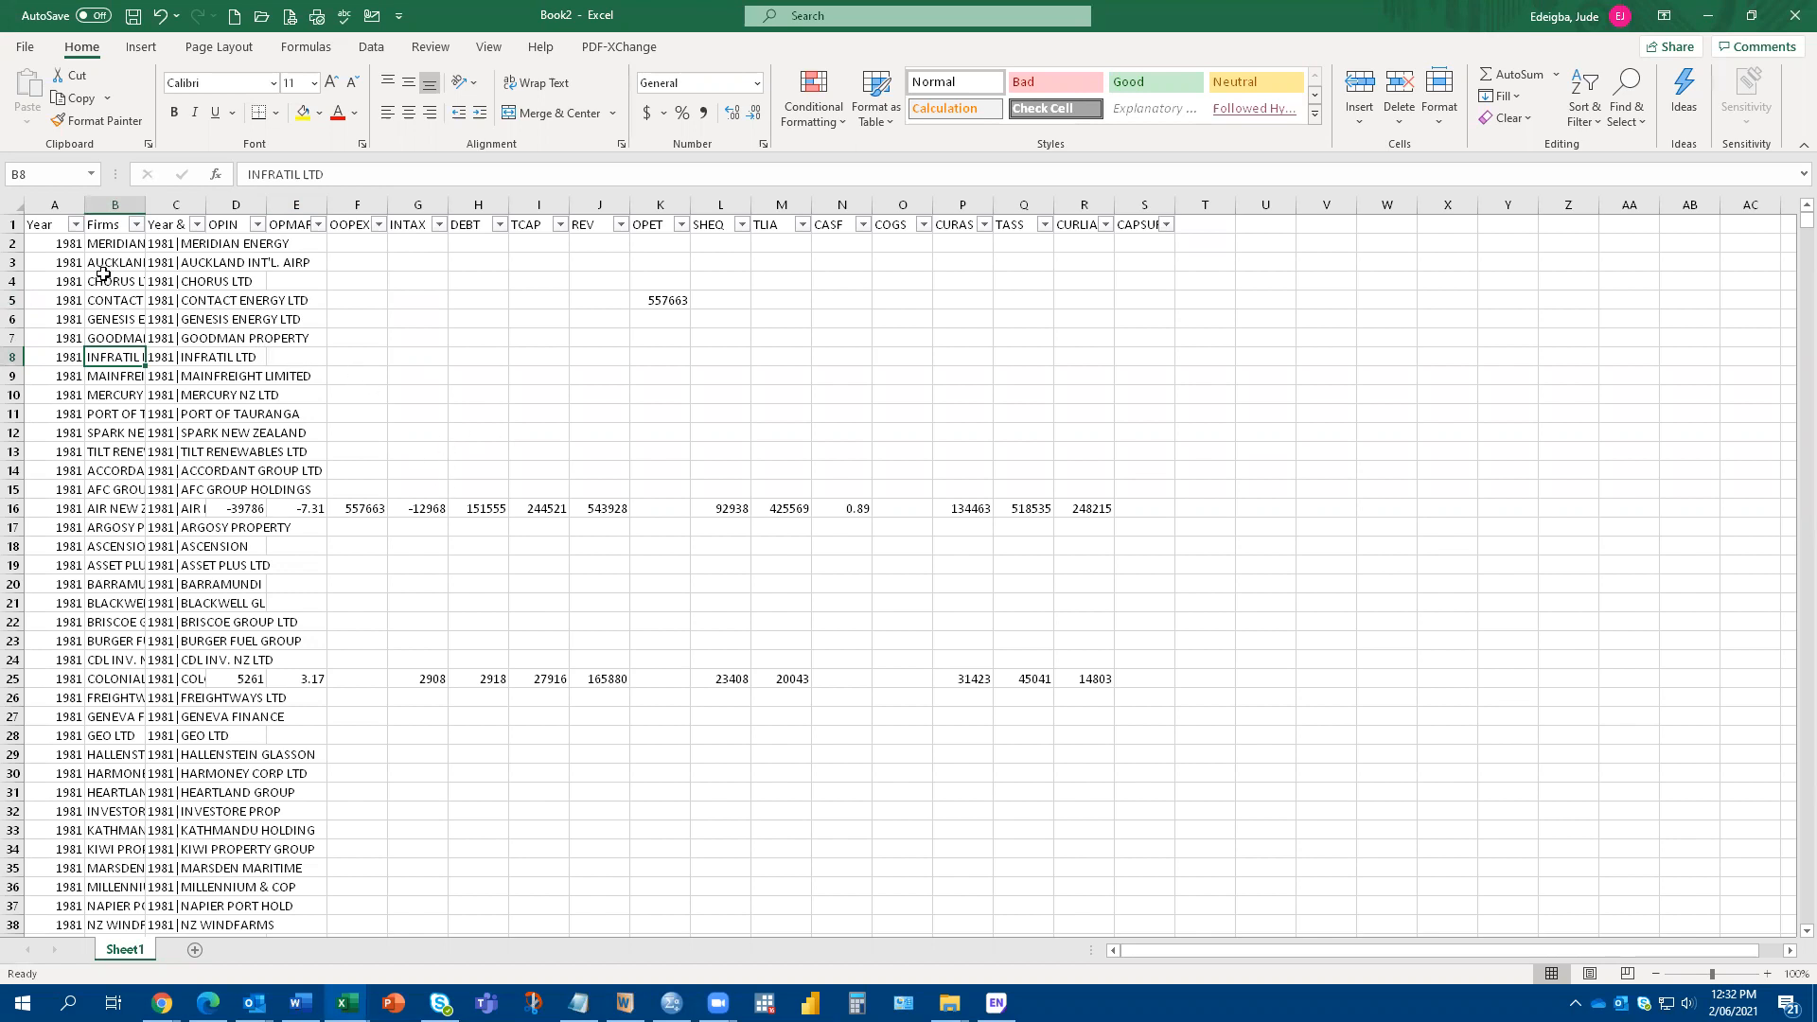
left_click_drag(33, 227, 1151, 219)
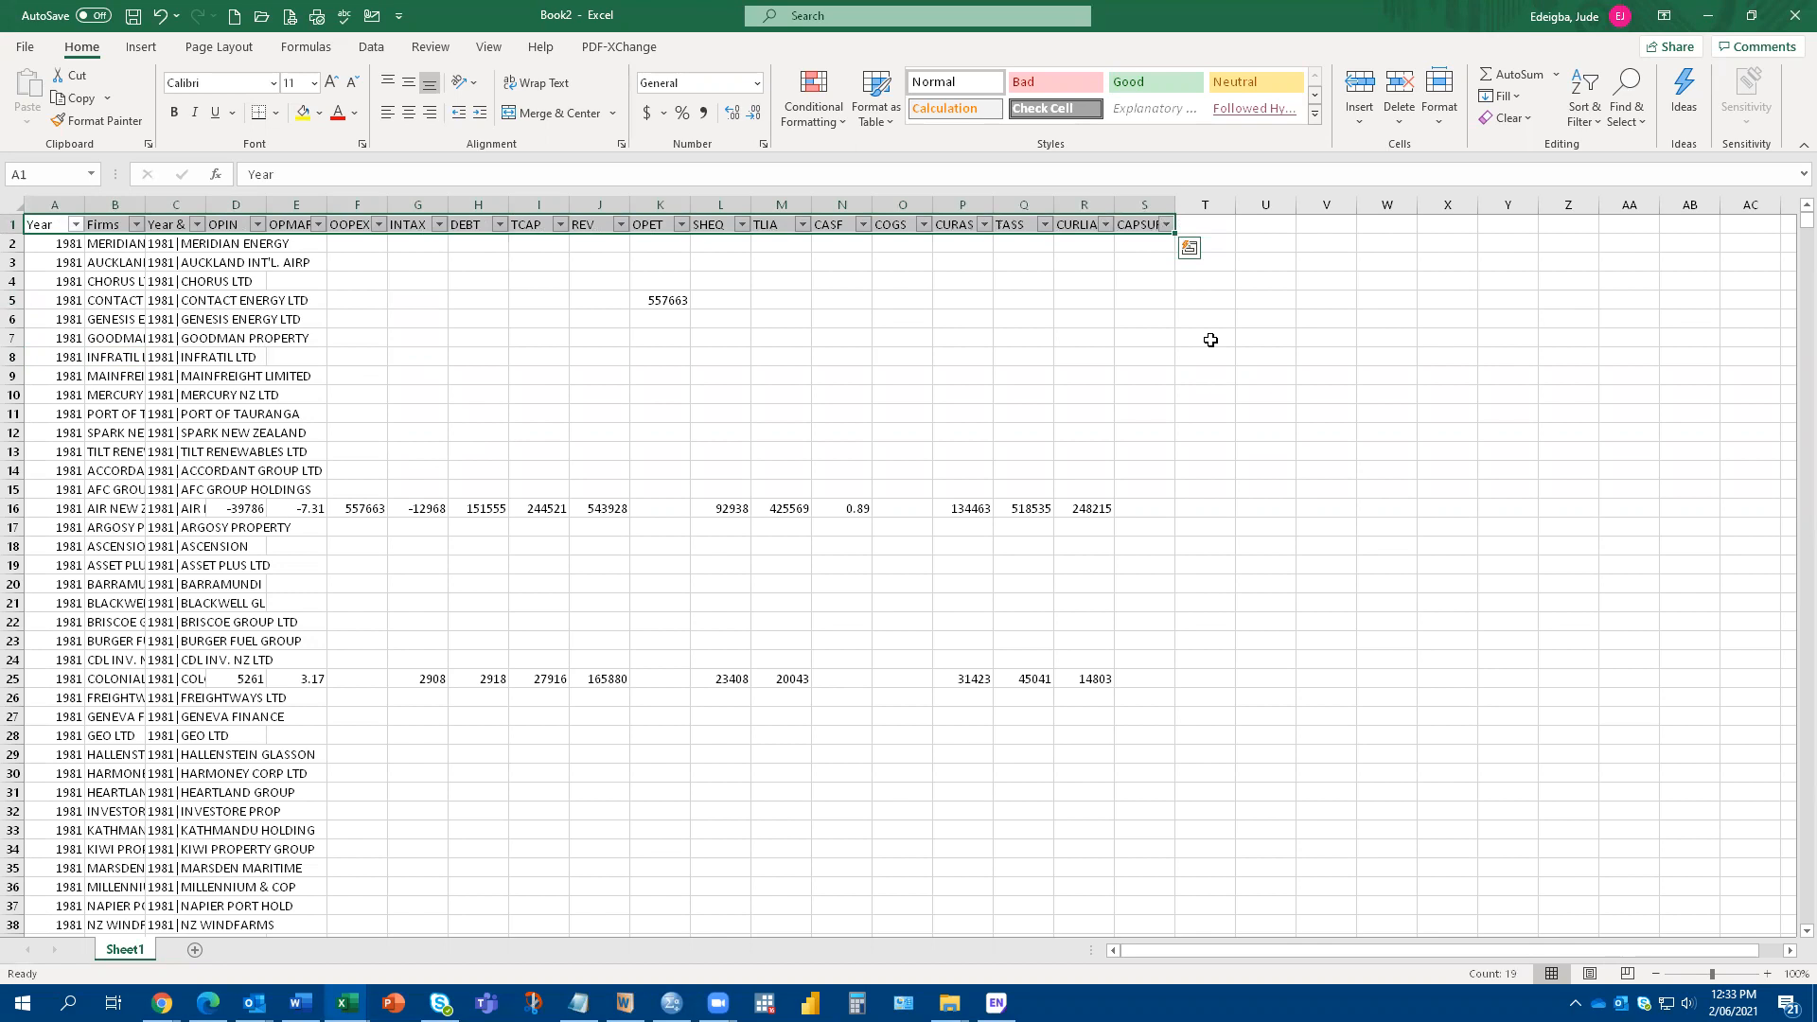
key("ctrl+shift+Down")
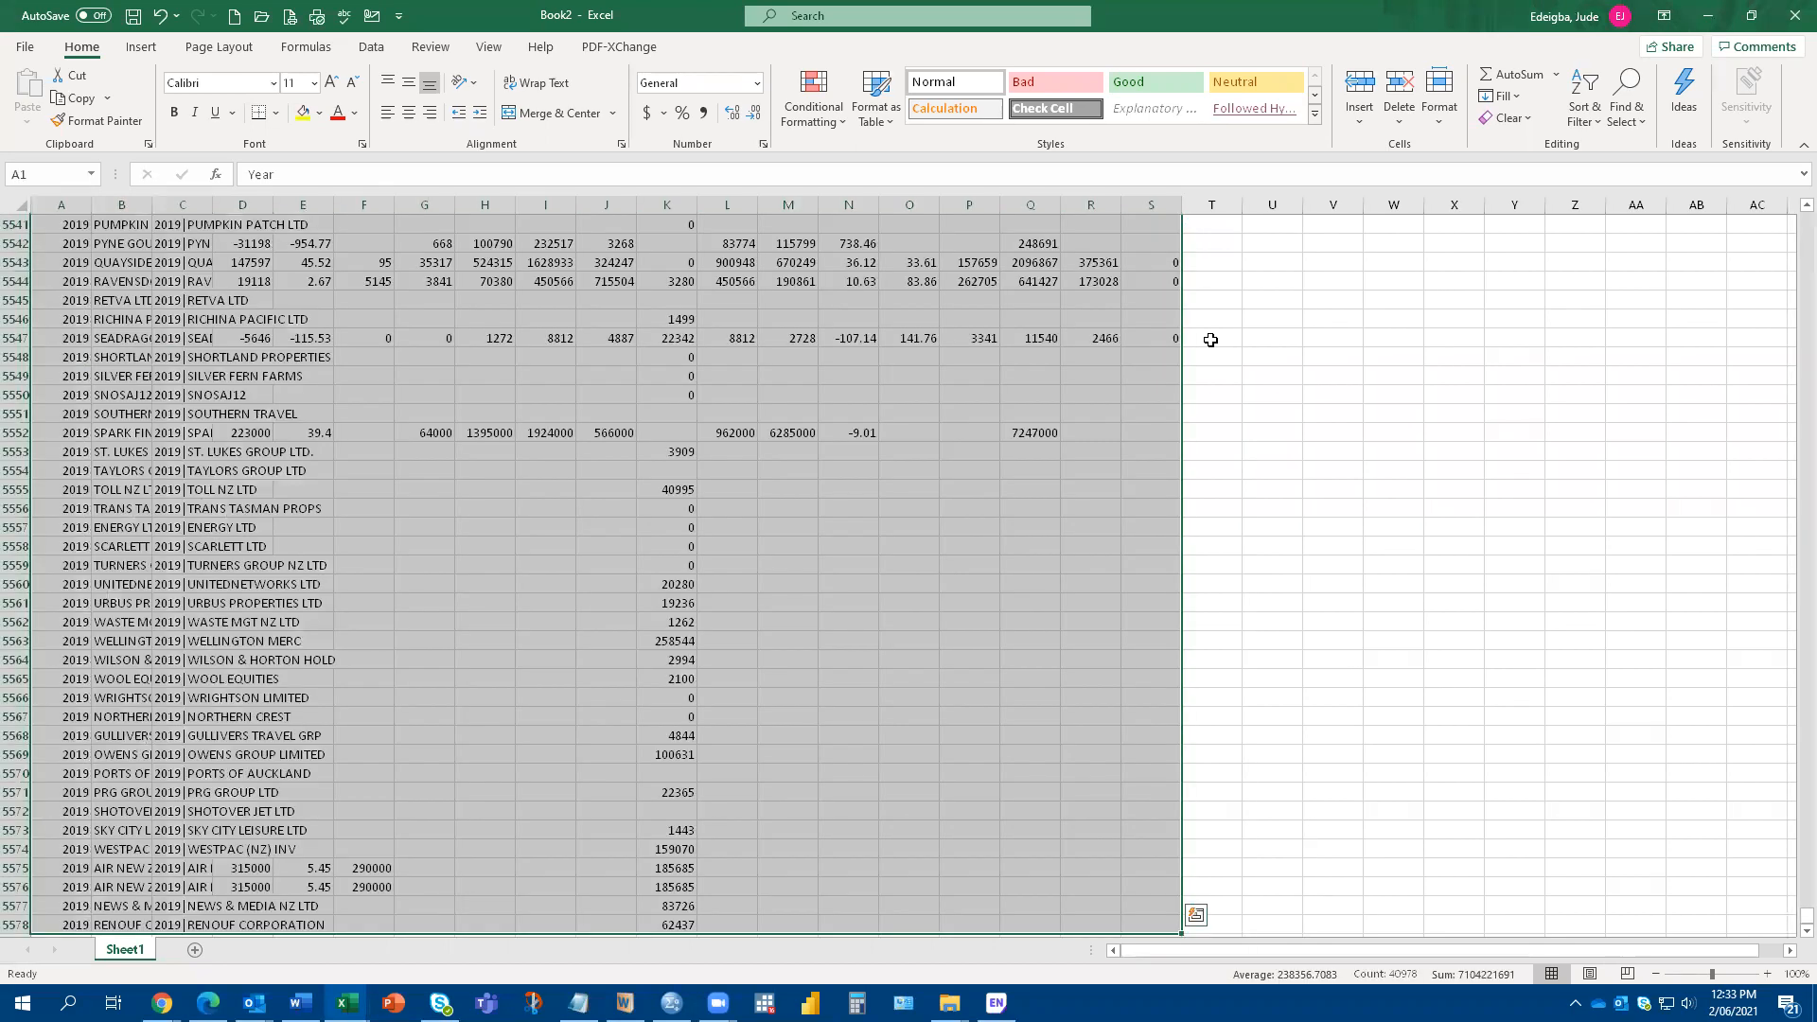
key("ctrl+c")
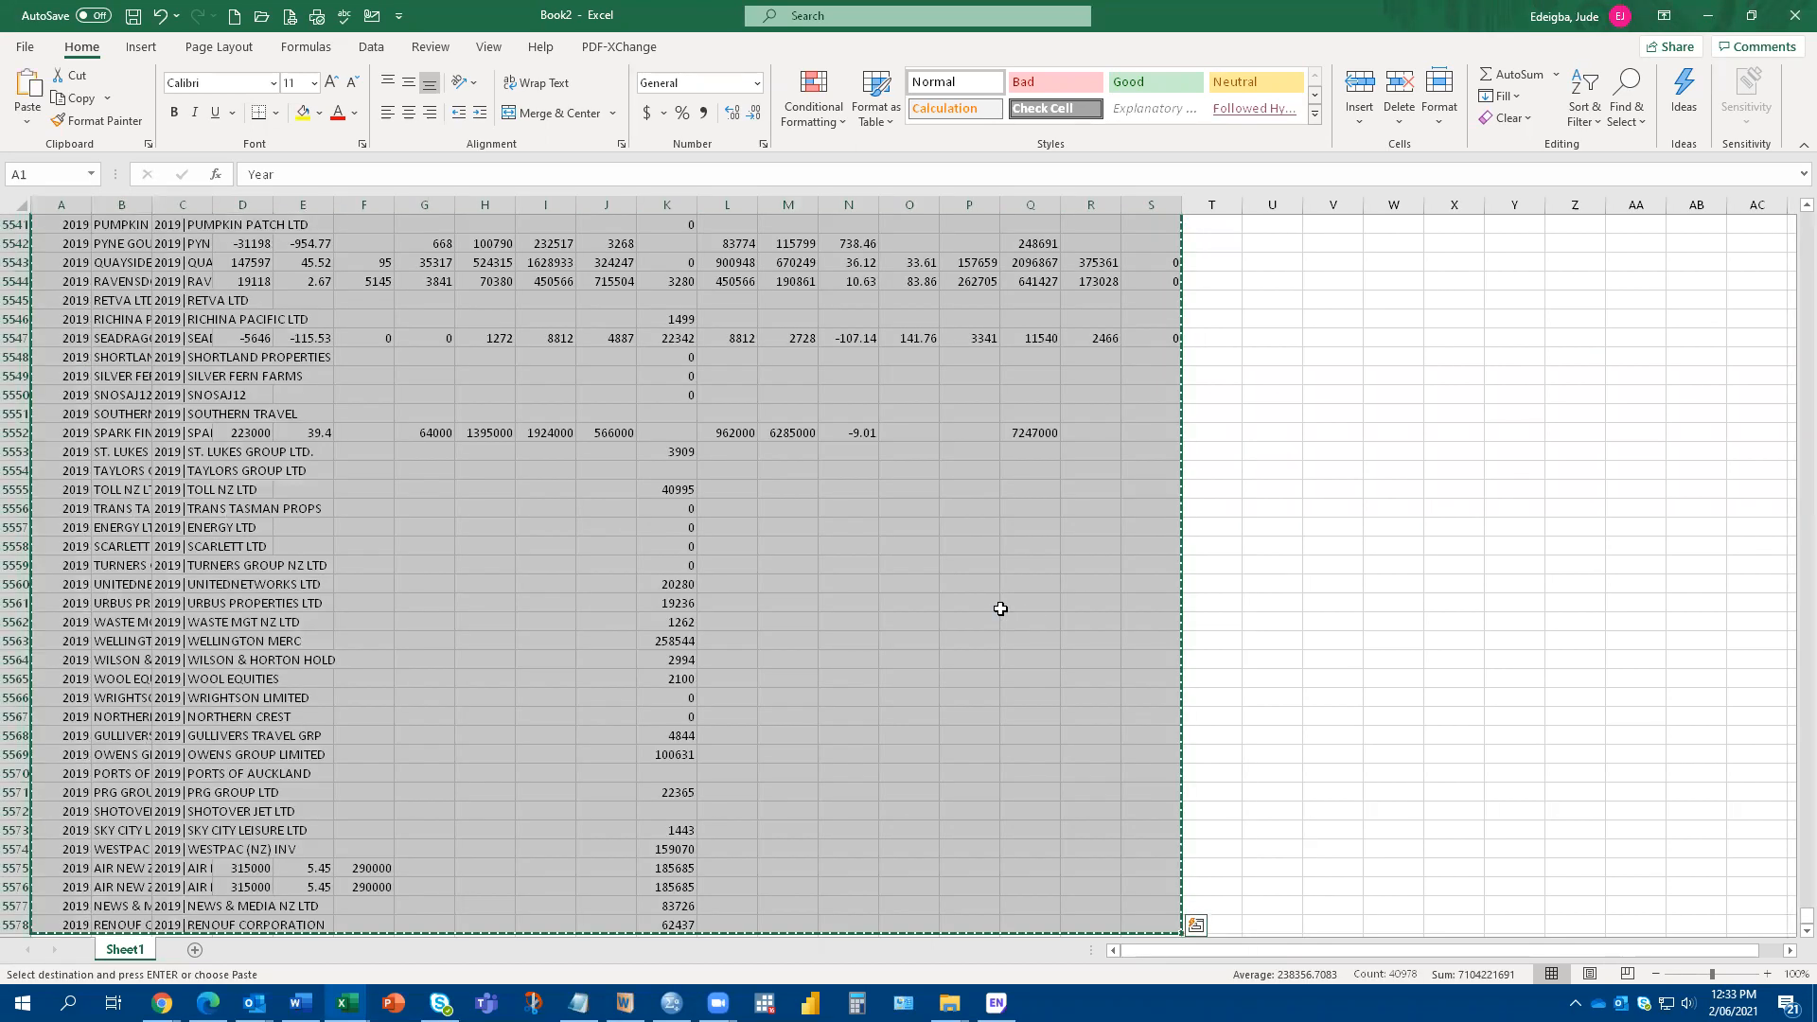
Switch to SPSS Statistics and paste the copied data with variable names, starting at the first cell of the empty dataset
scroll(1001, 610, "down", 4)
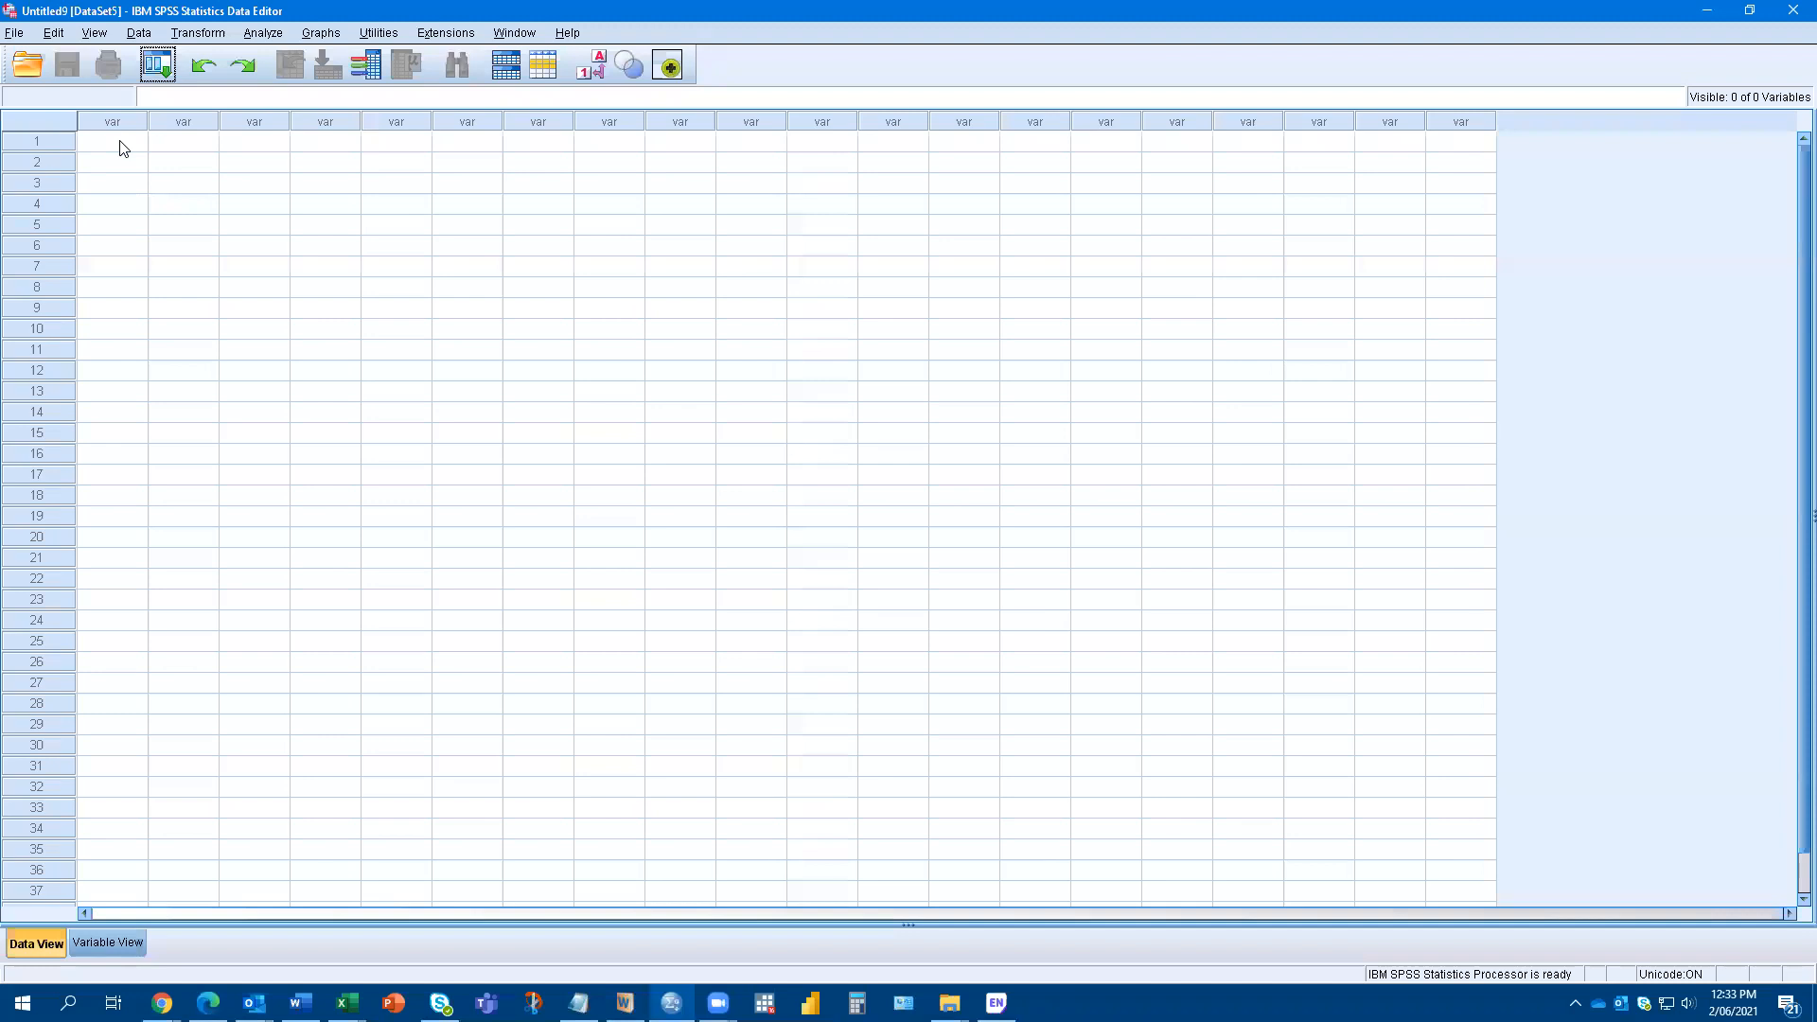
right_click(120, 141)
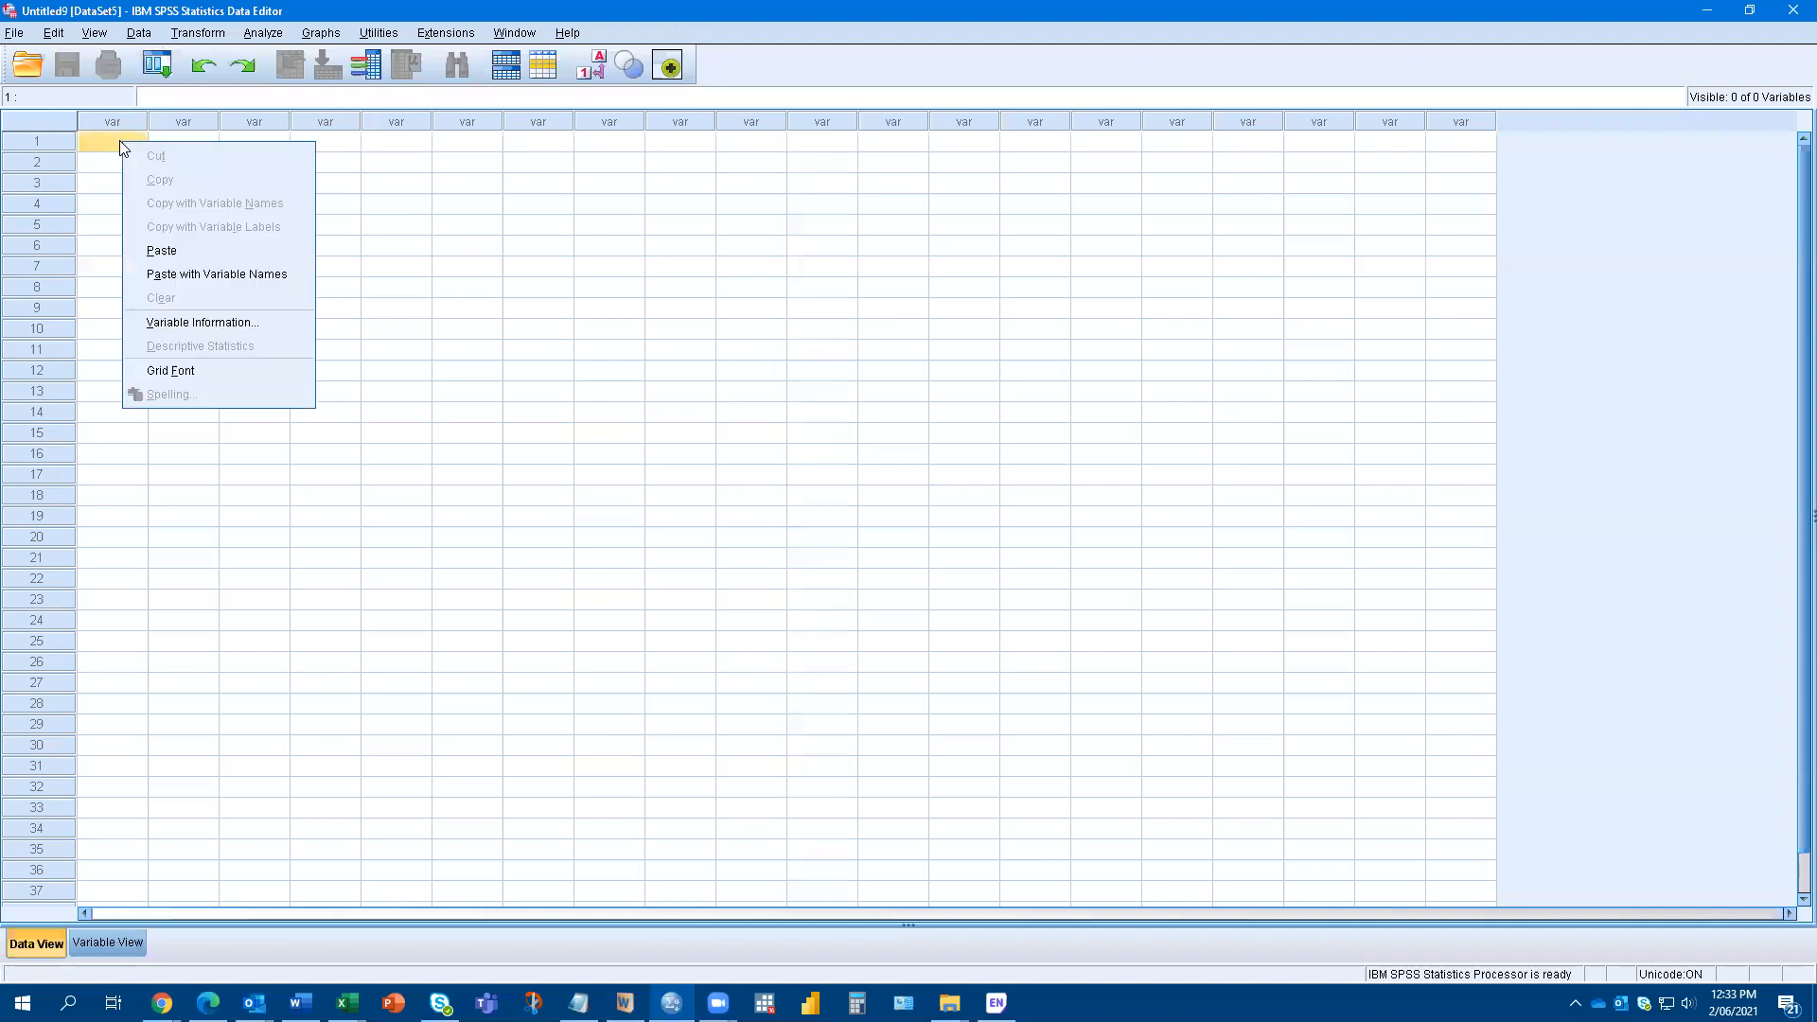
left_click(179, 281)
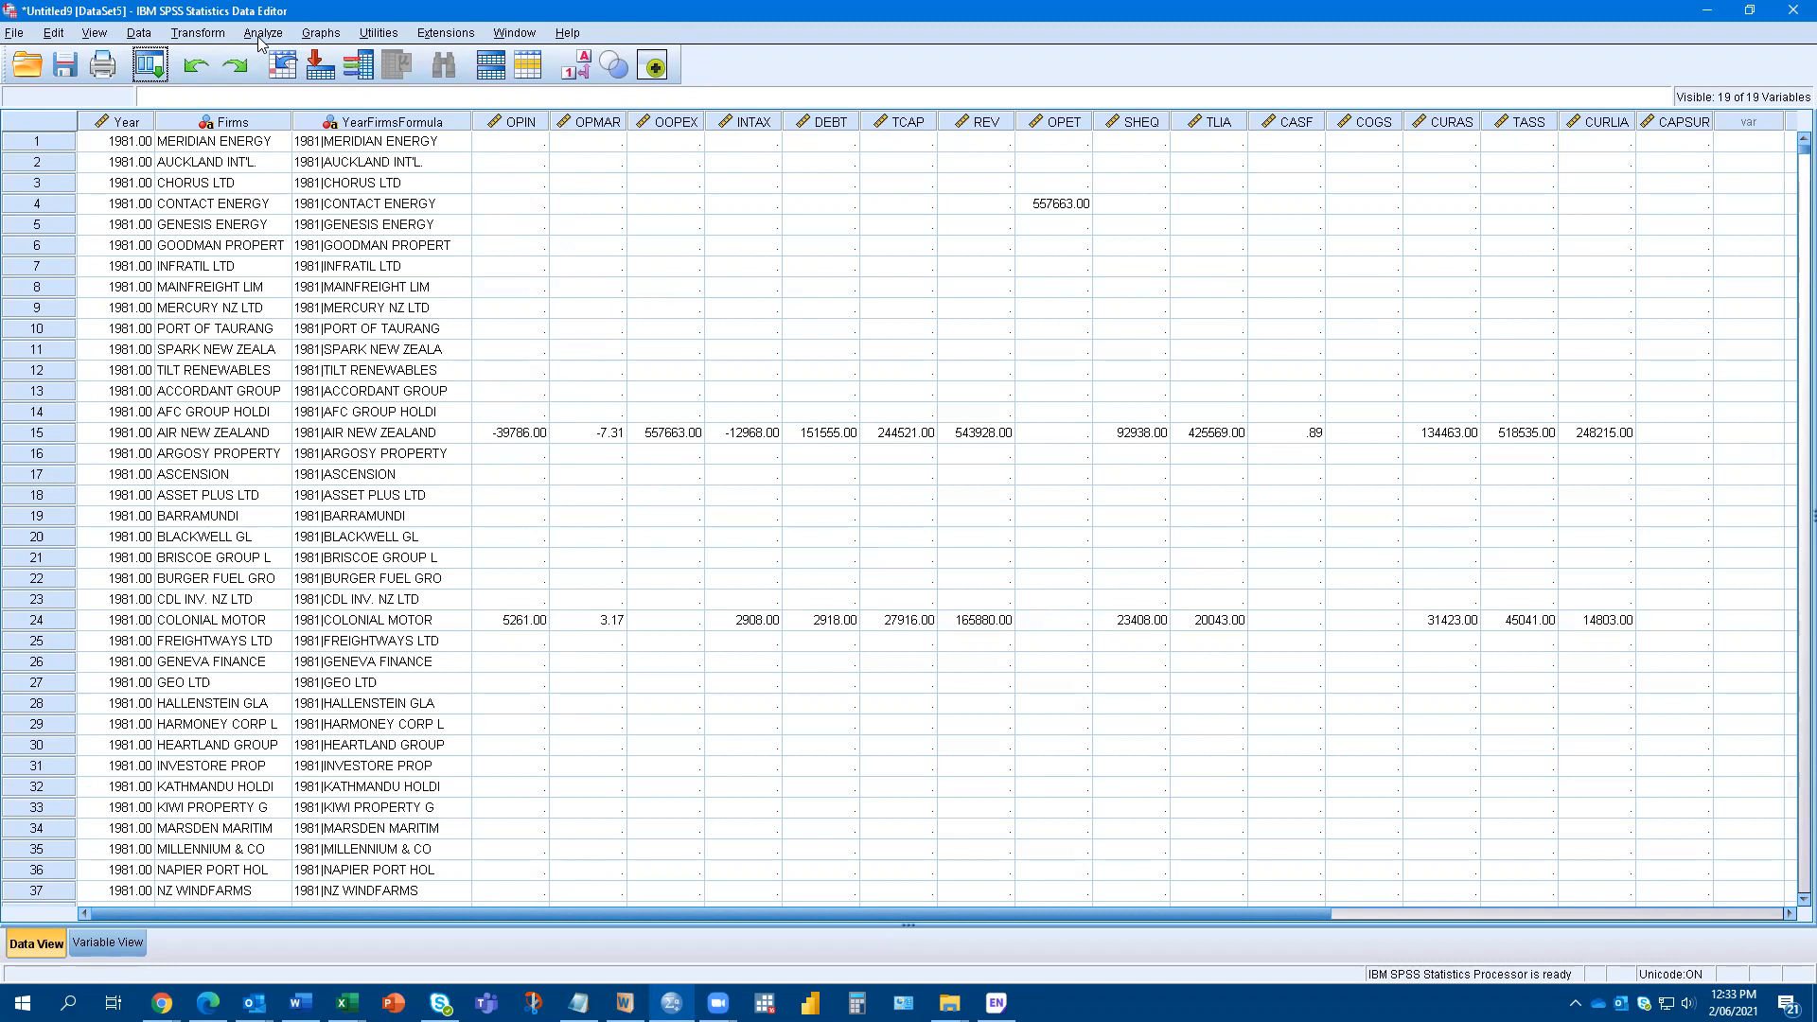
Inspect the missing values in the first rows of the OPIN variable and dismiss the mail notification
left_click(517, 152)
left_click(524, 185)
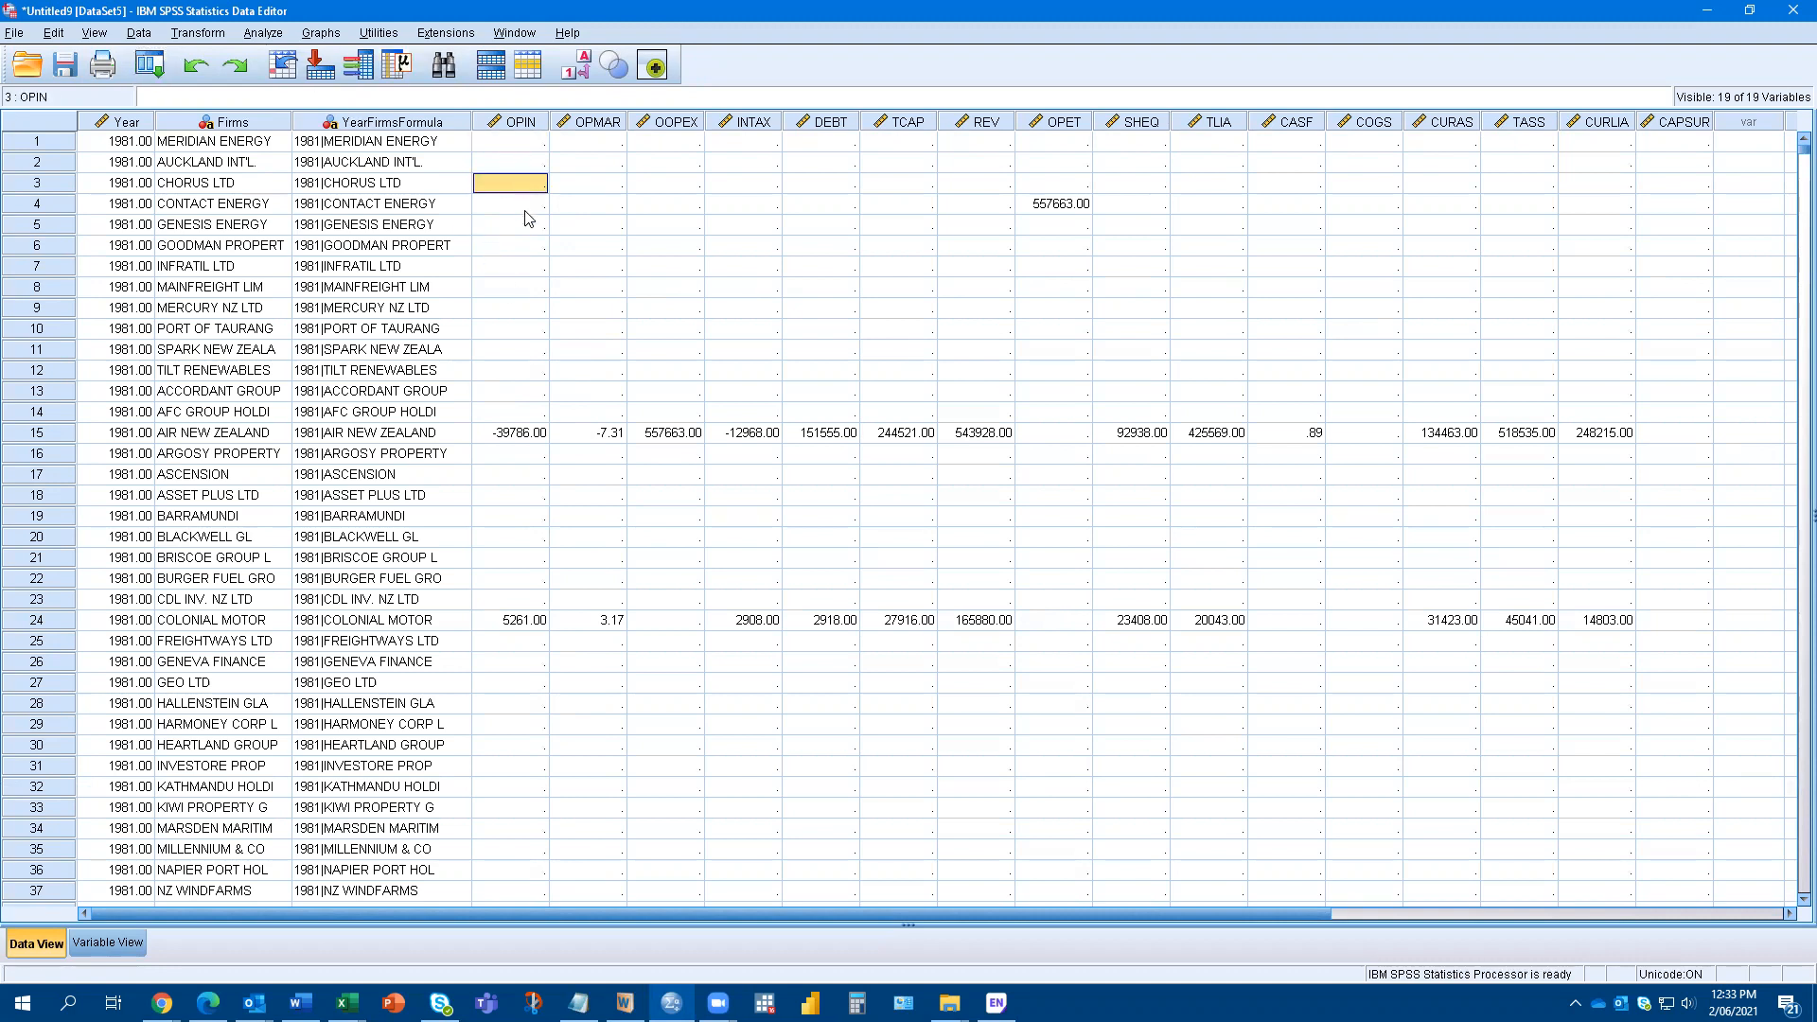
left_click(523, 210)
left_click(519, 248)
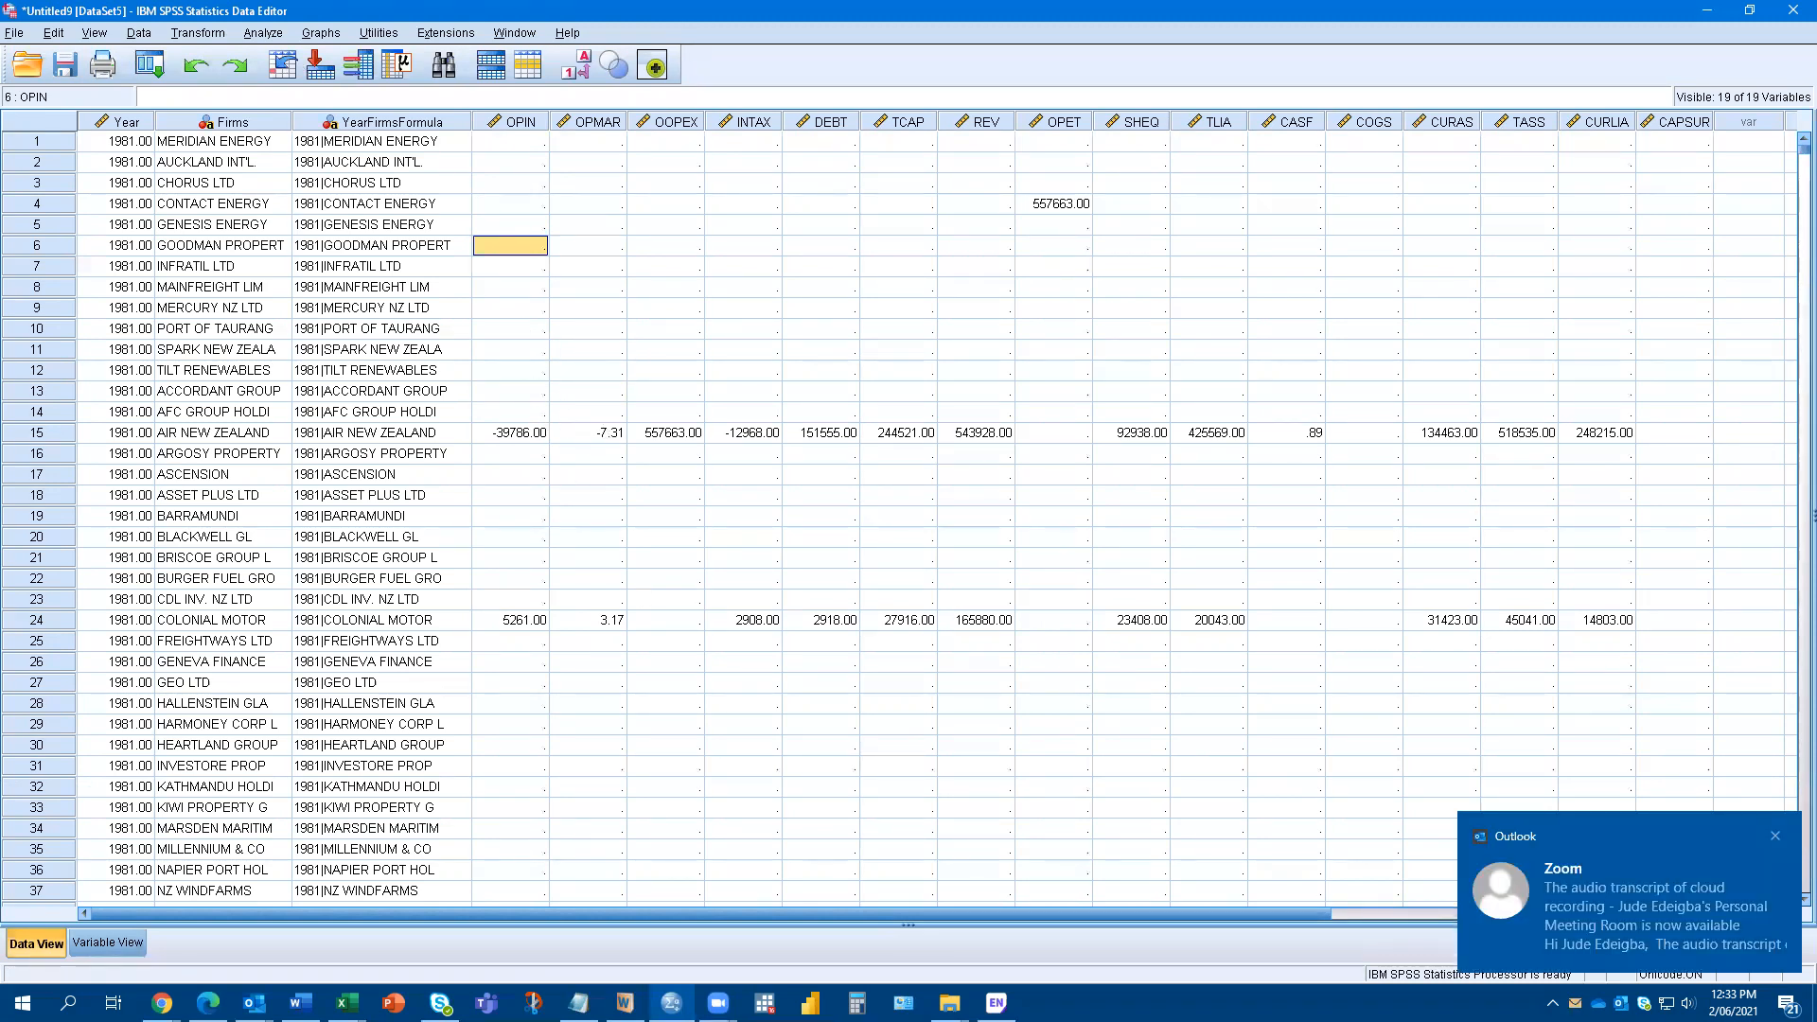
left_click(1776, 837)
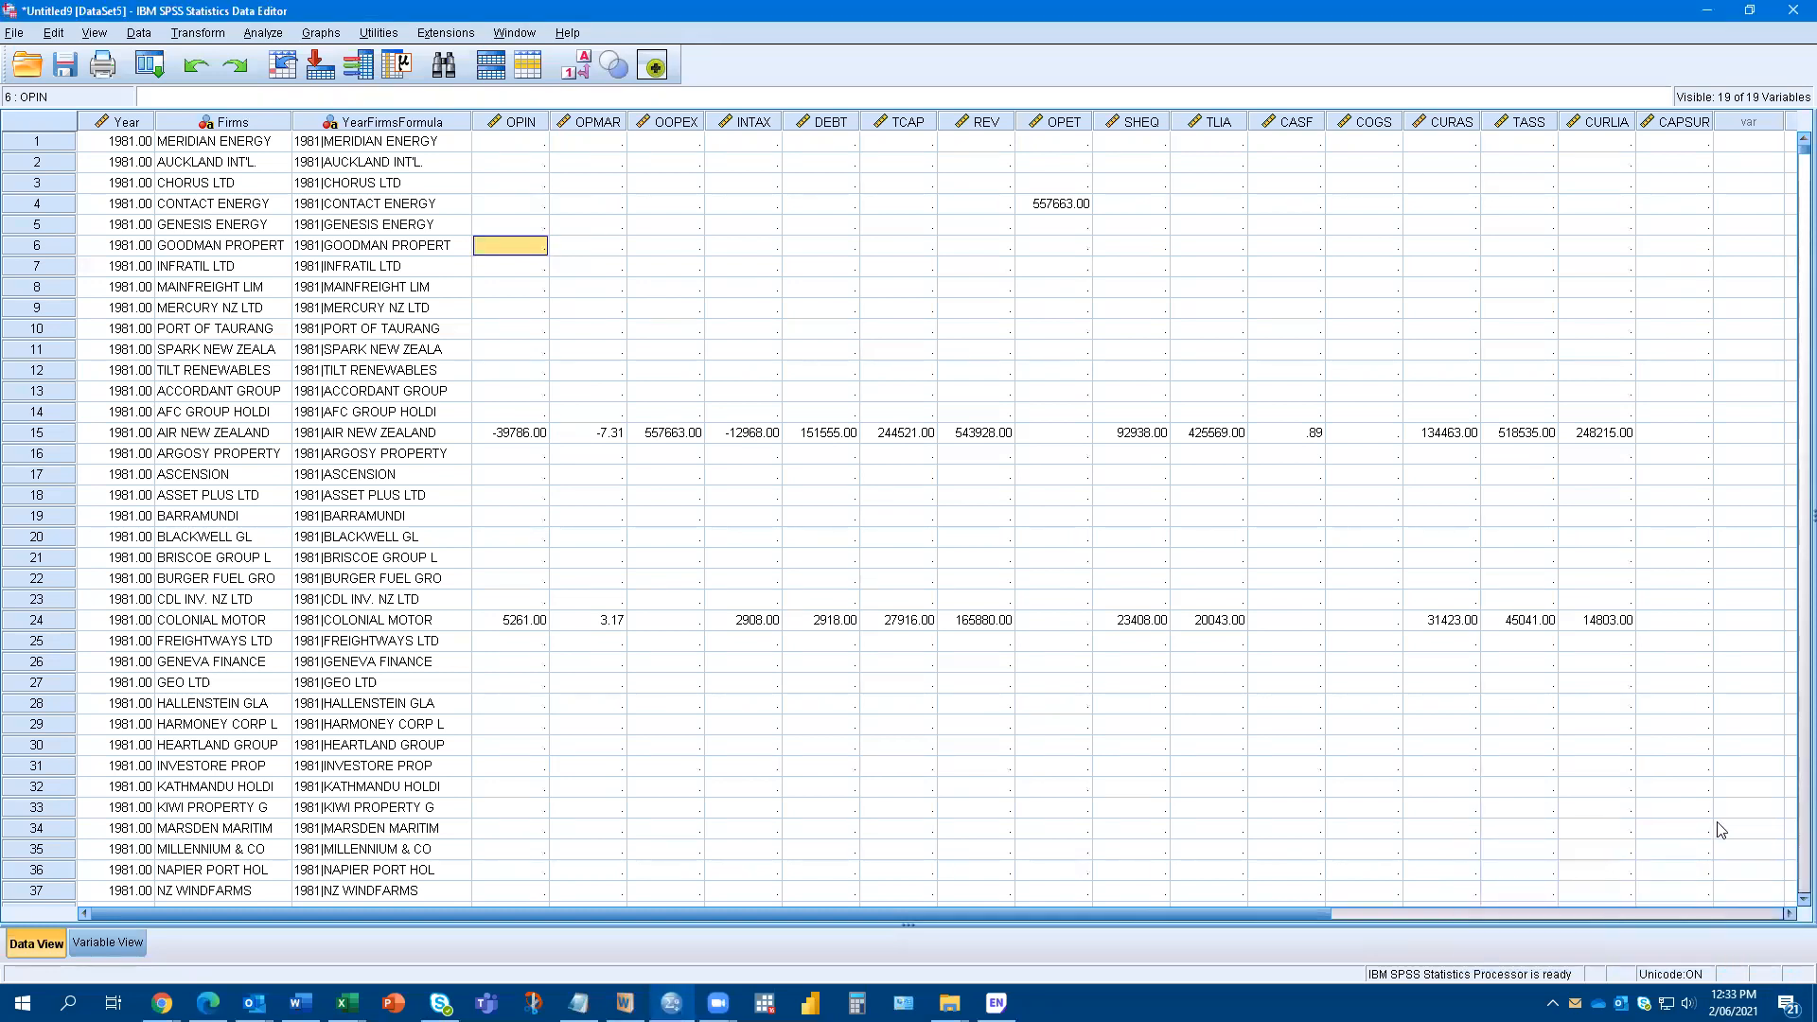
left_click(491, 310)
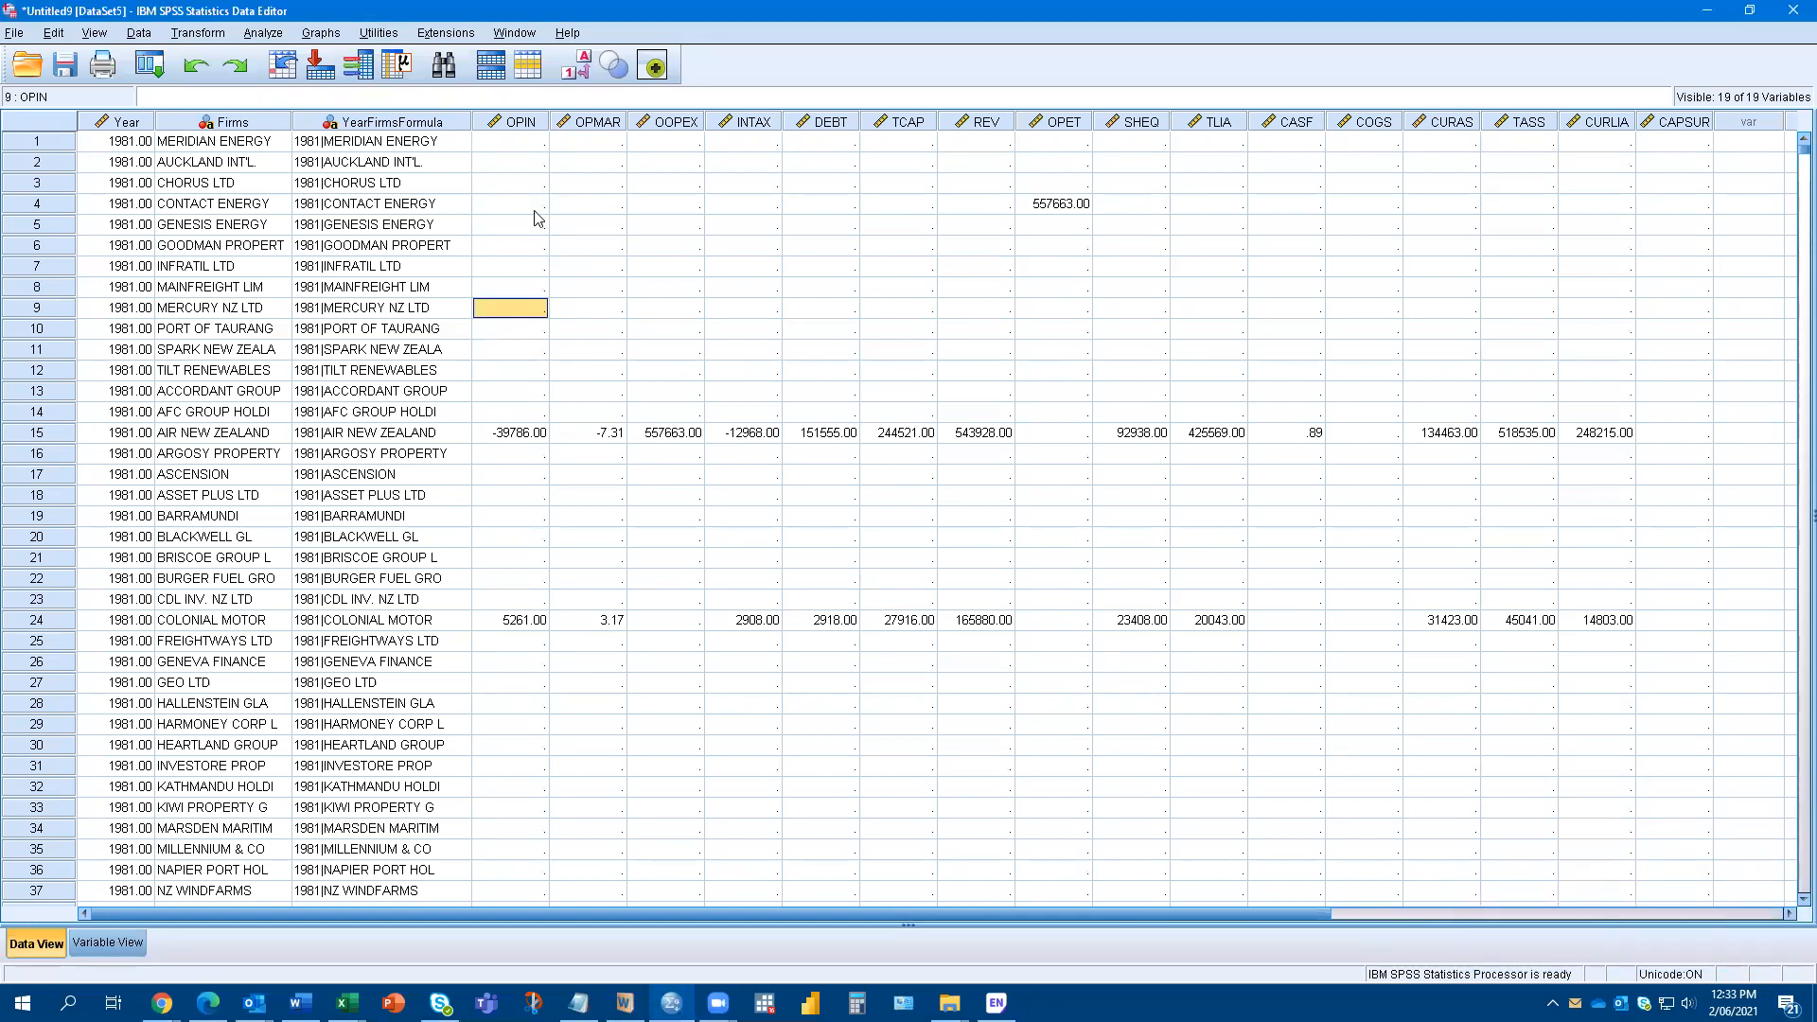
Open Missing Value Analysis and review the Year, Firms and Year & Firms variables in the list of available variables
left_click(263, 34)
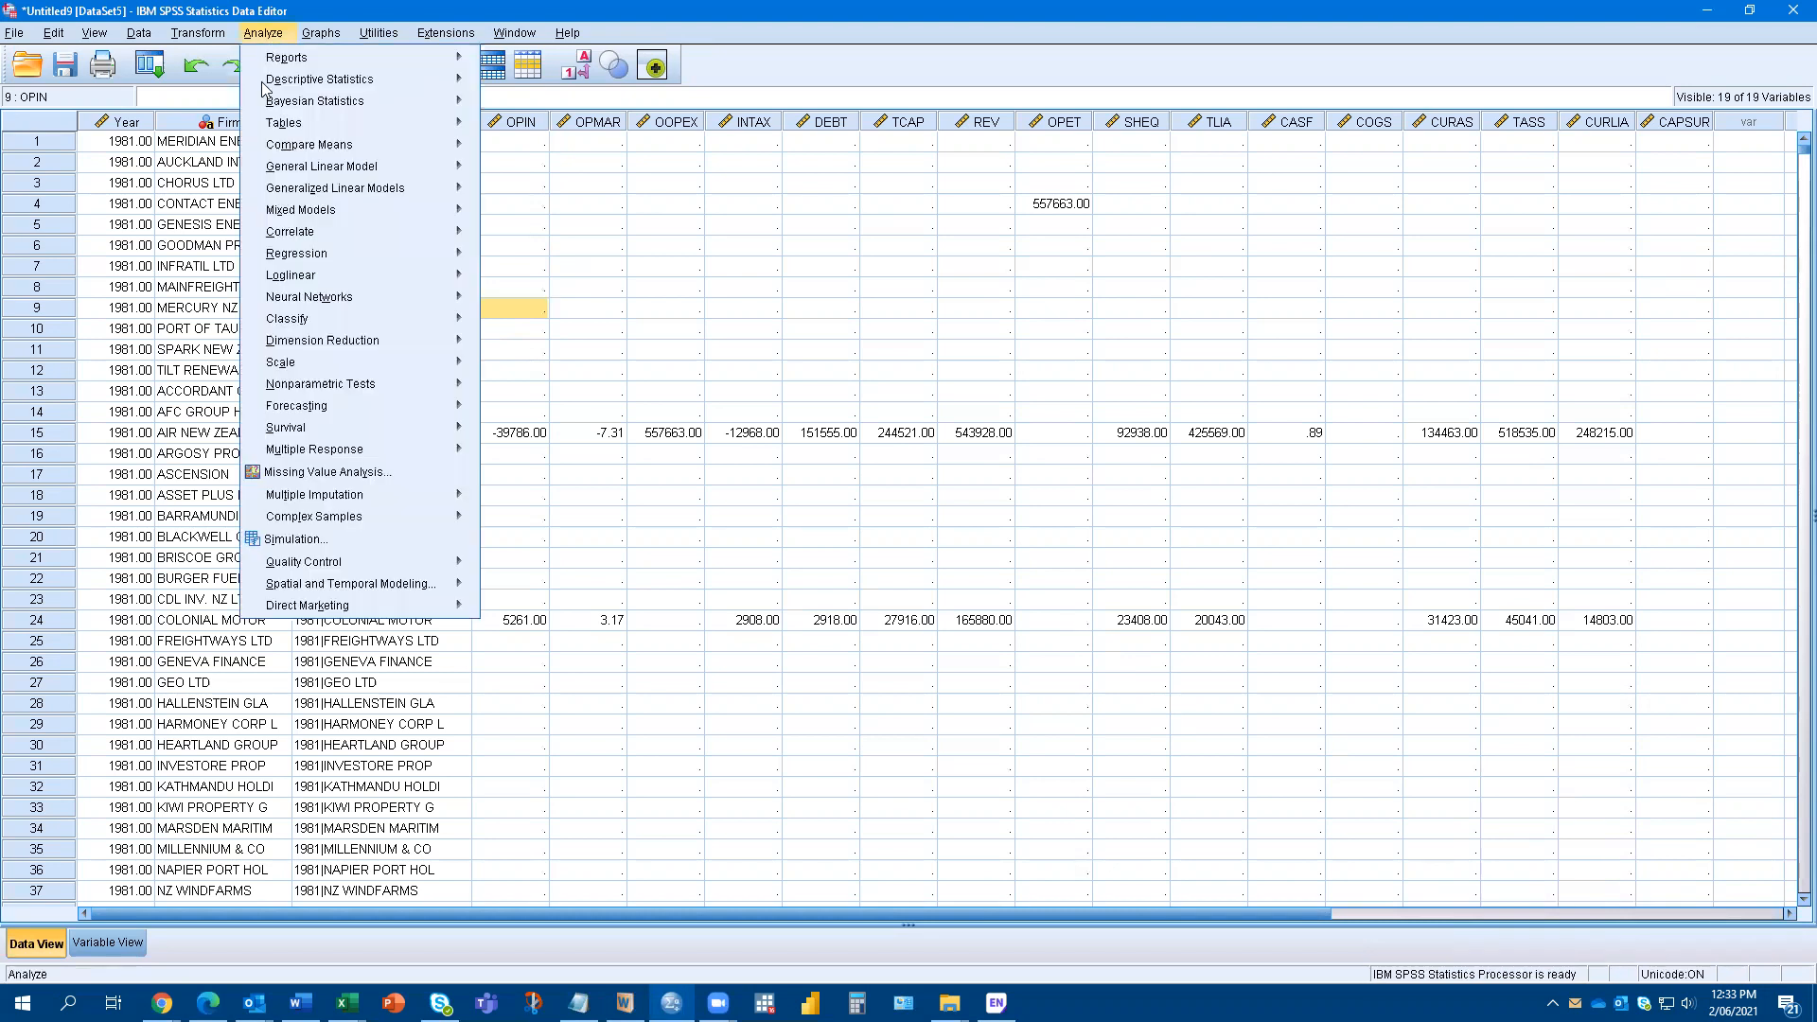
left_click(352, 478)
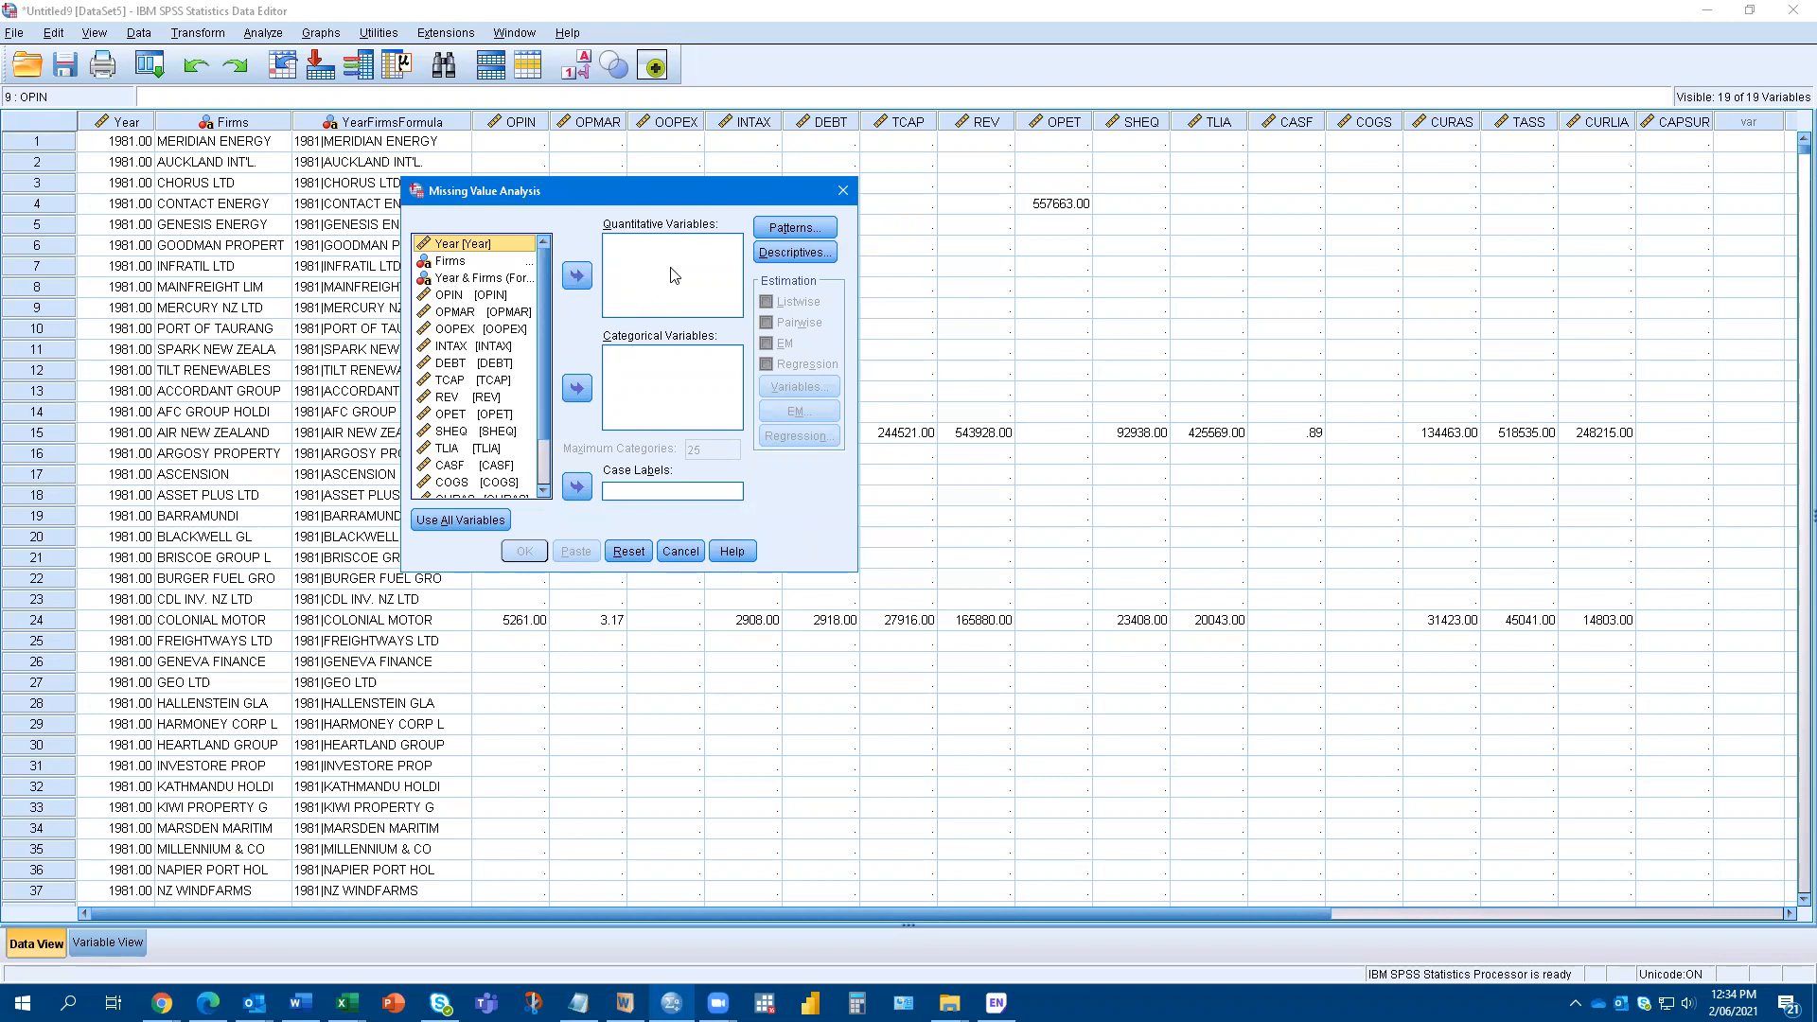
left_click(445, 269)
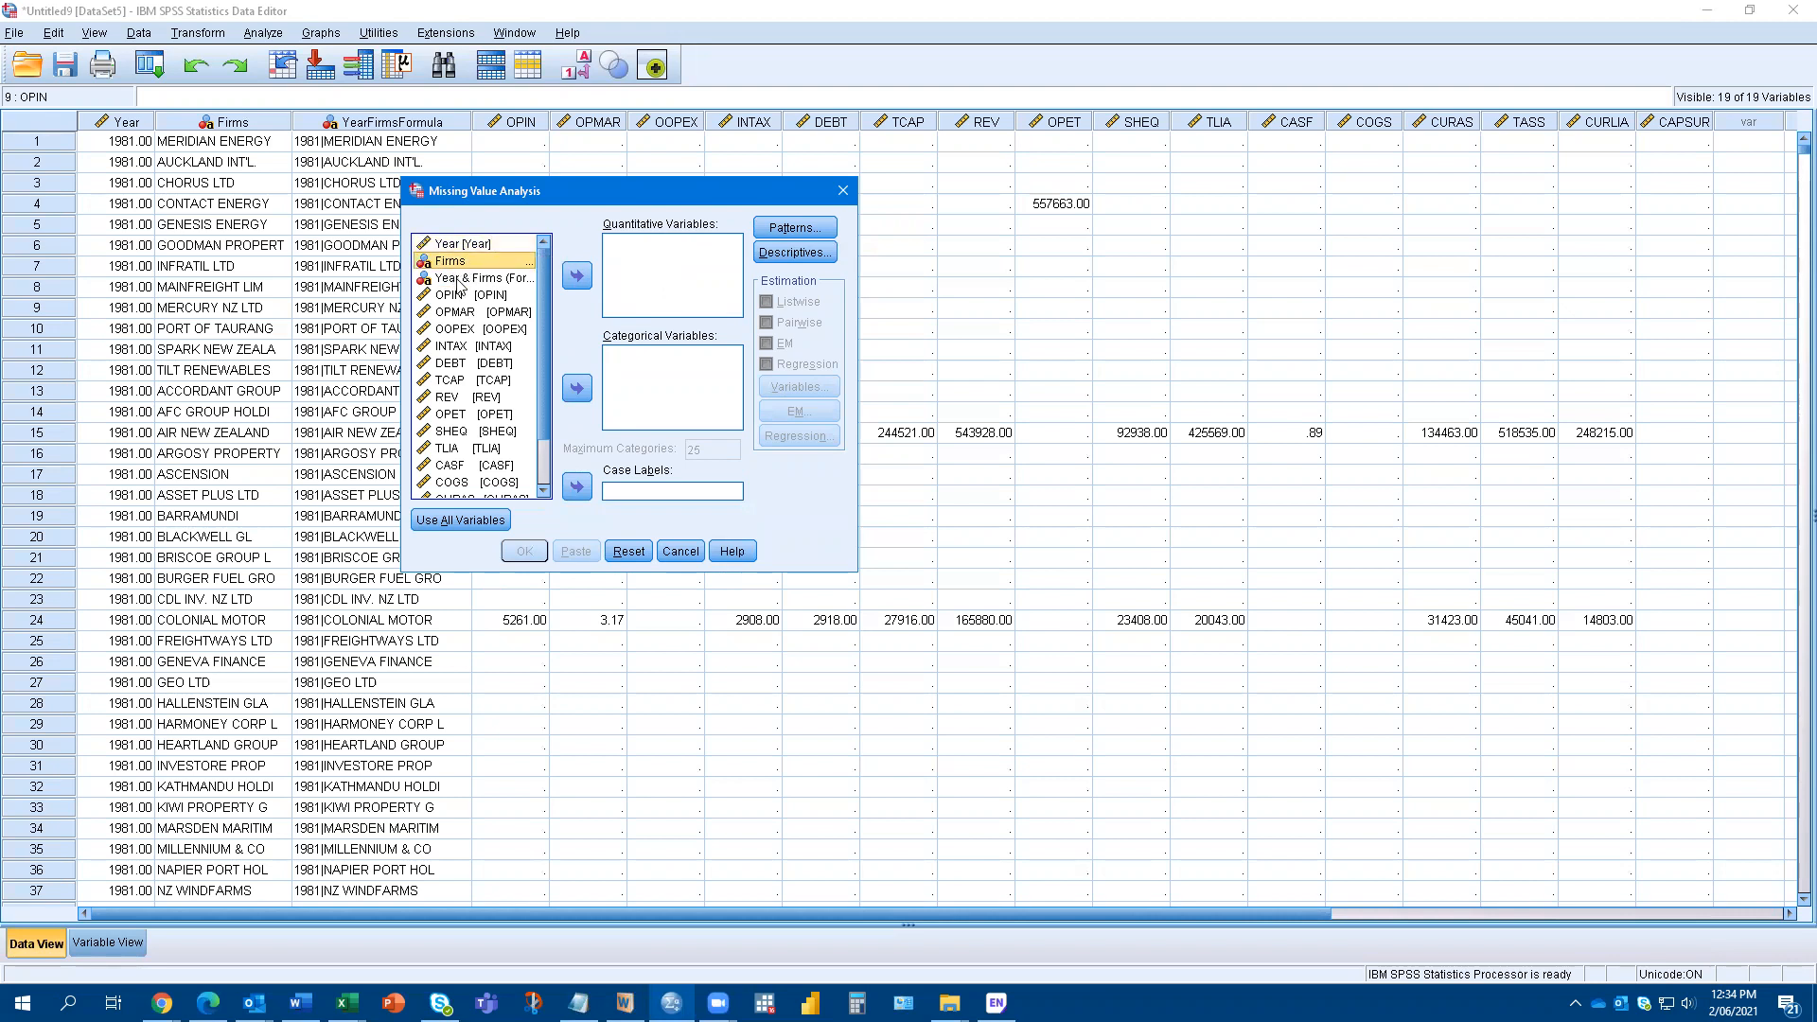
left_click(457, 279)
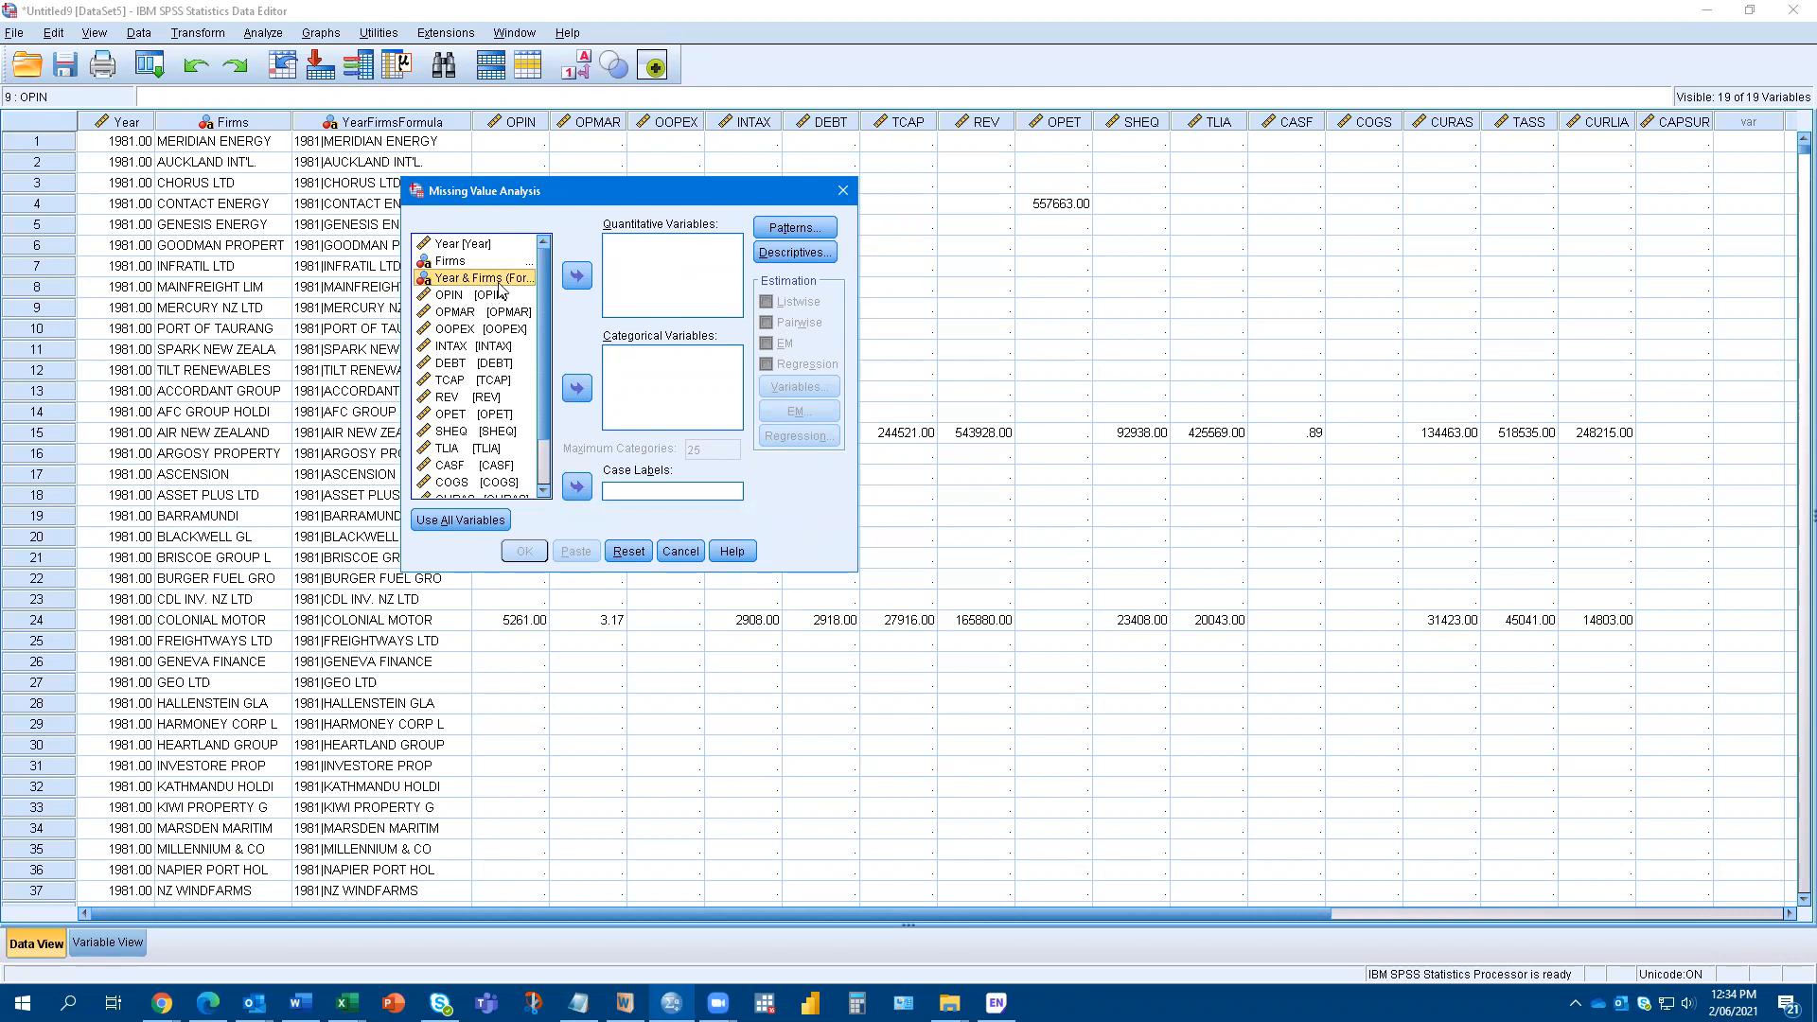
left_click(479, 262)
left_click(478, 250)
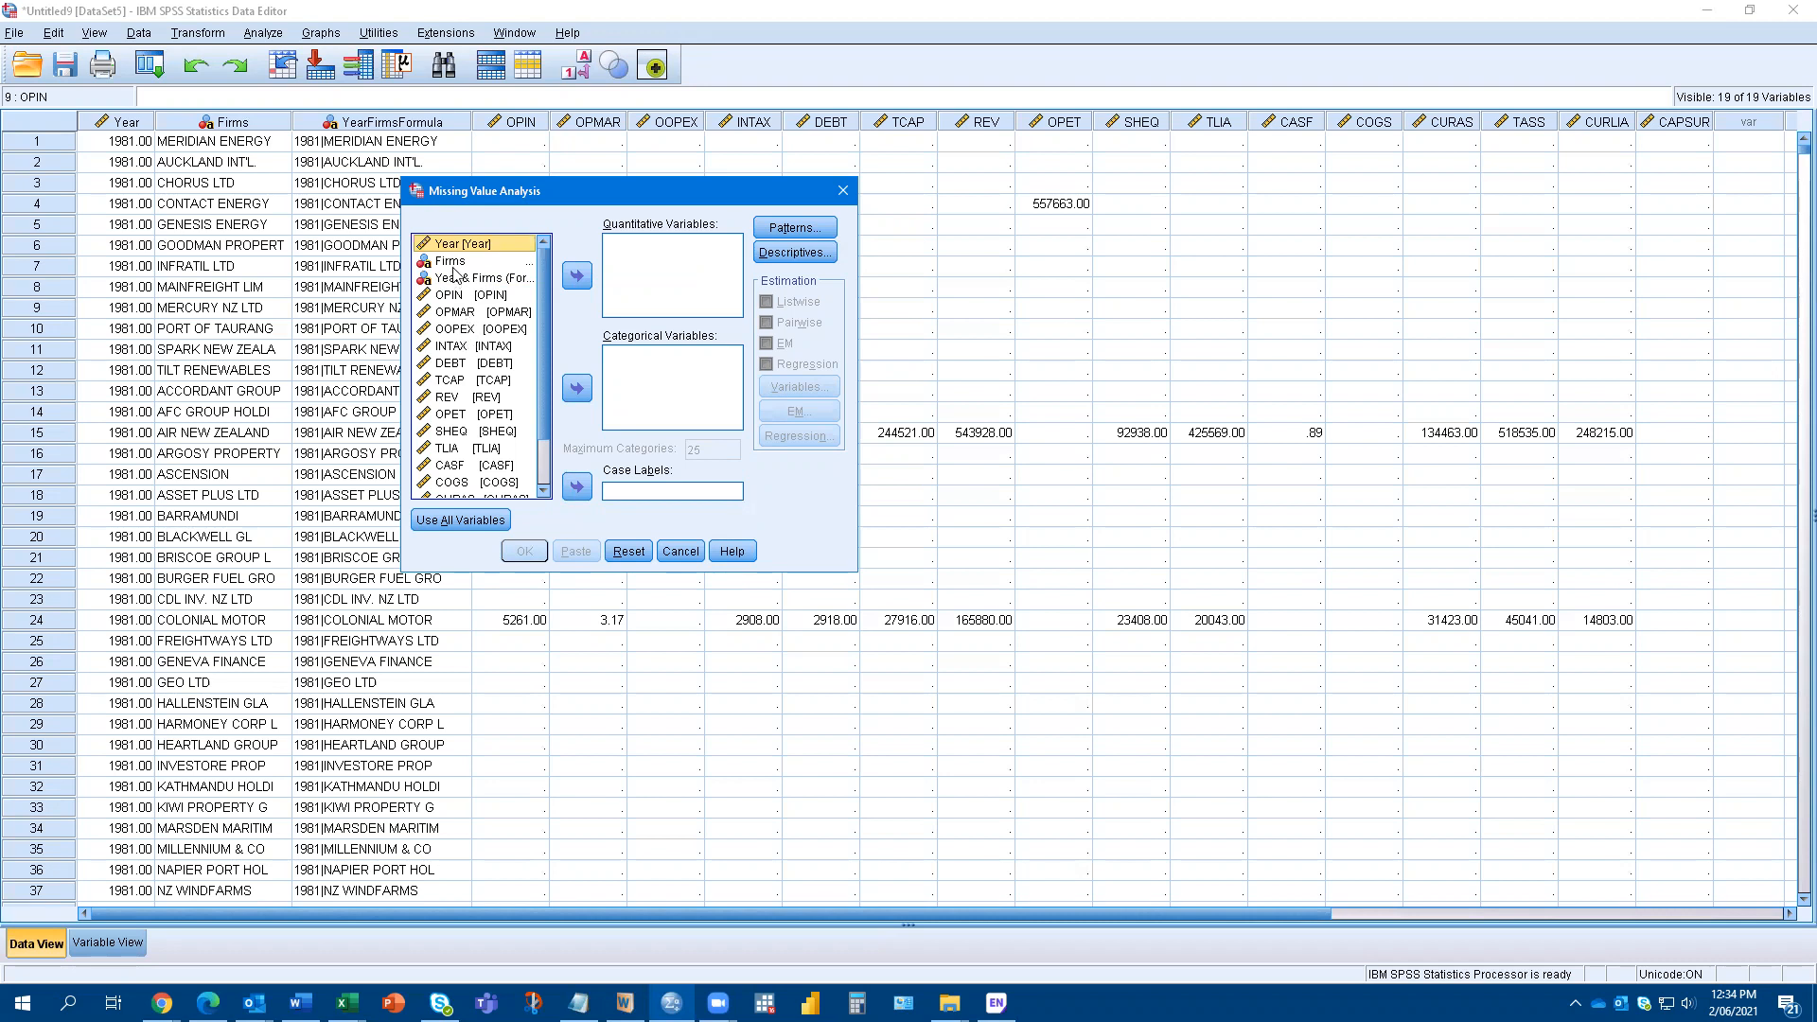
left_click(453, 265)
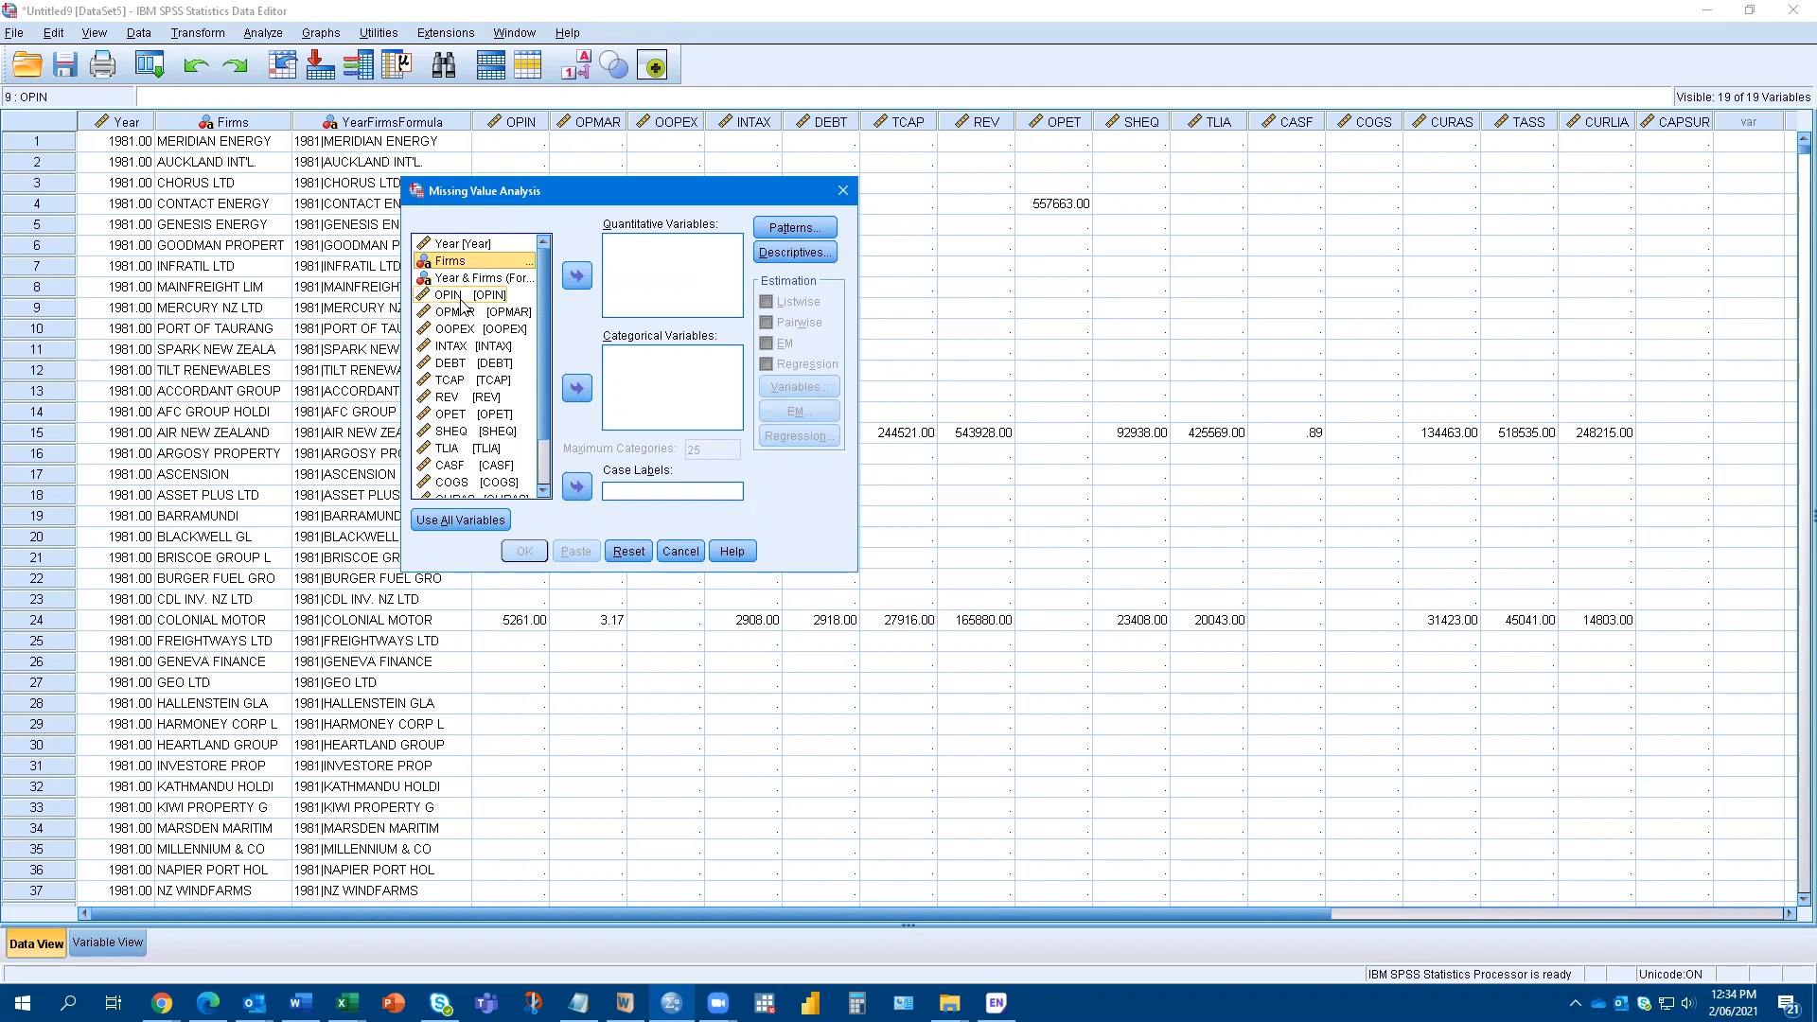
Add all variables from OPIN through CAPSUR to the analysis as quantitative variables
left_click(460, 297)
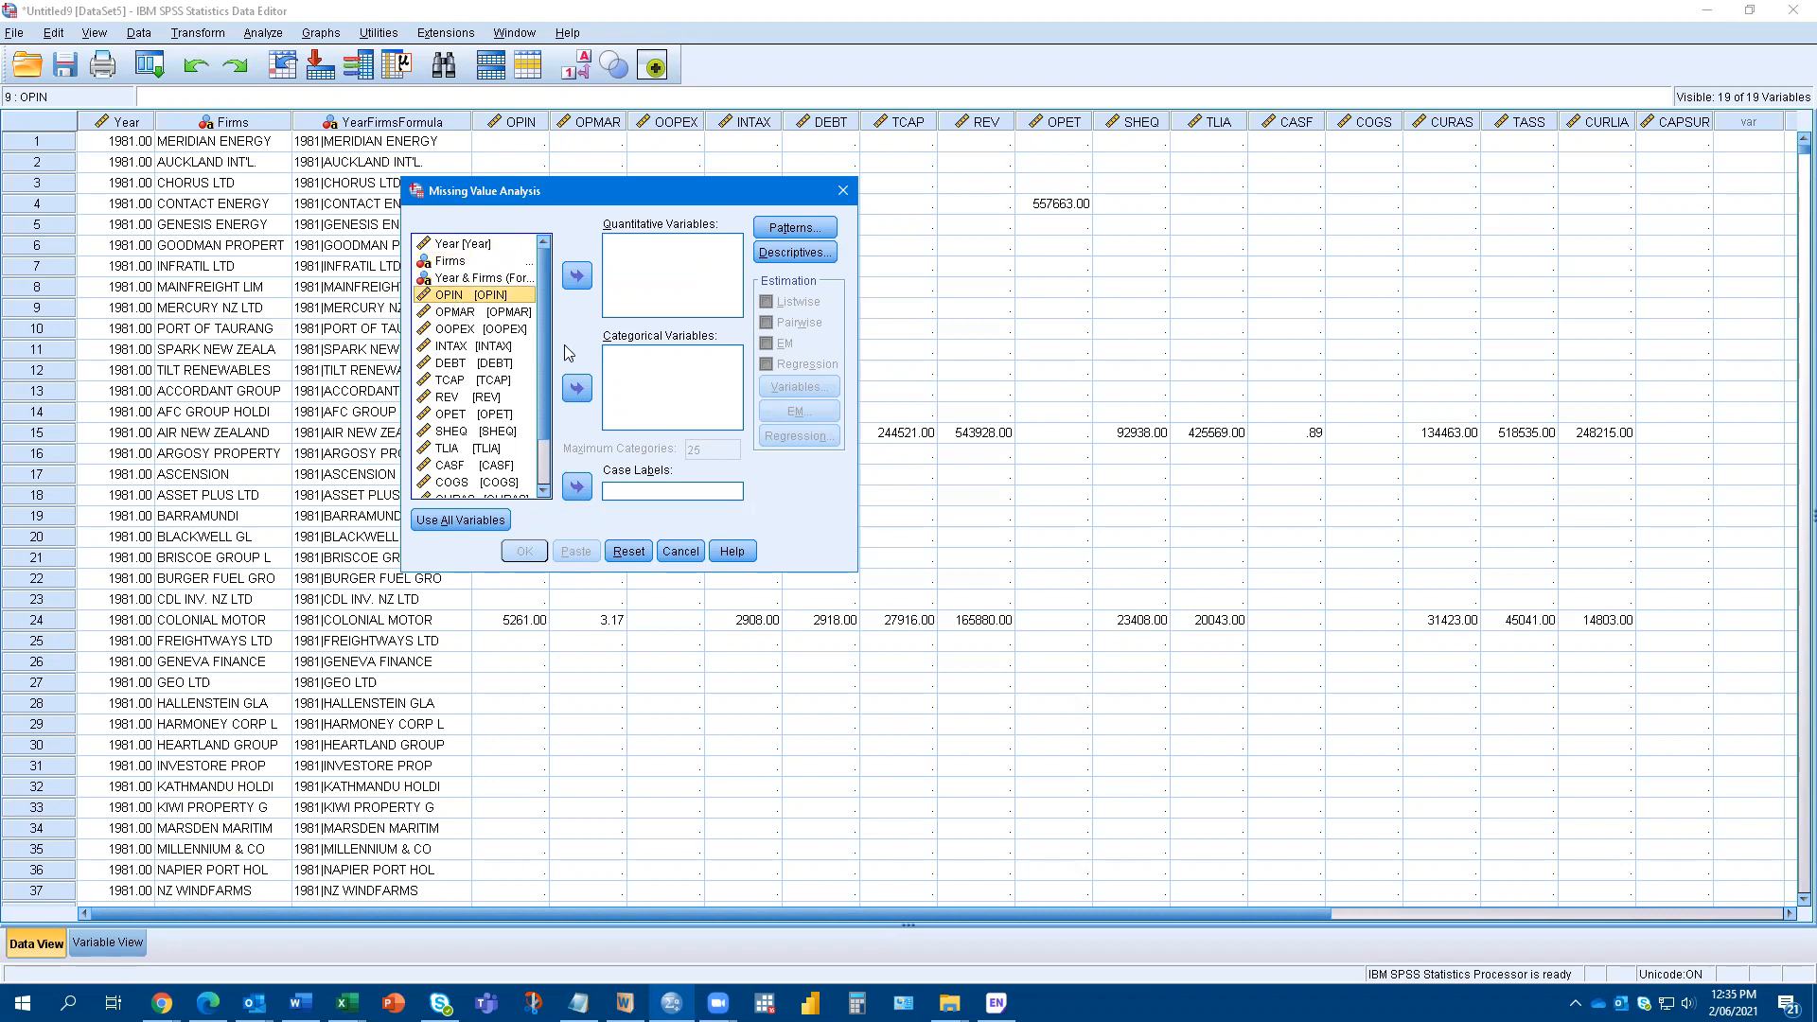
key("shift+Down")
key("shift+Down")
key("shift+Down")
key("shift+Down")
key("shift+Down")
key("shift+Down")
key("shift+Down")
key("shift+Down")
key("shift+Down")
key("shift+Down")
key("shift+Down")
key("shift+Down")
key("shift+Down")
key("shift+Down")
key("shift+Down")
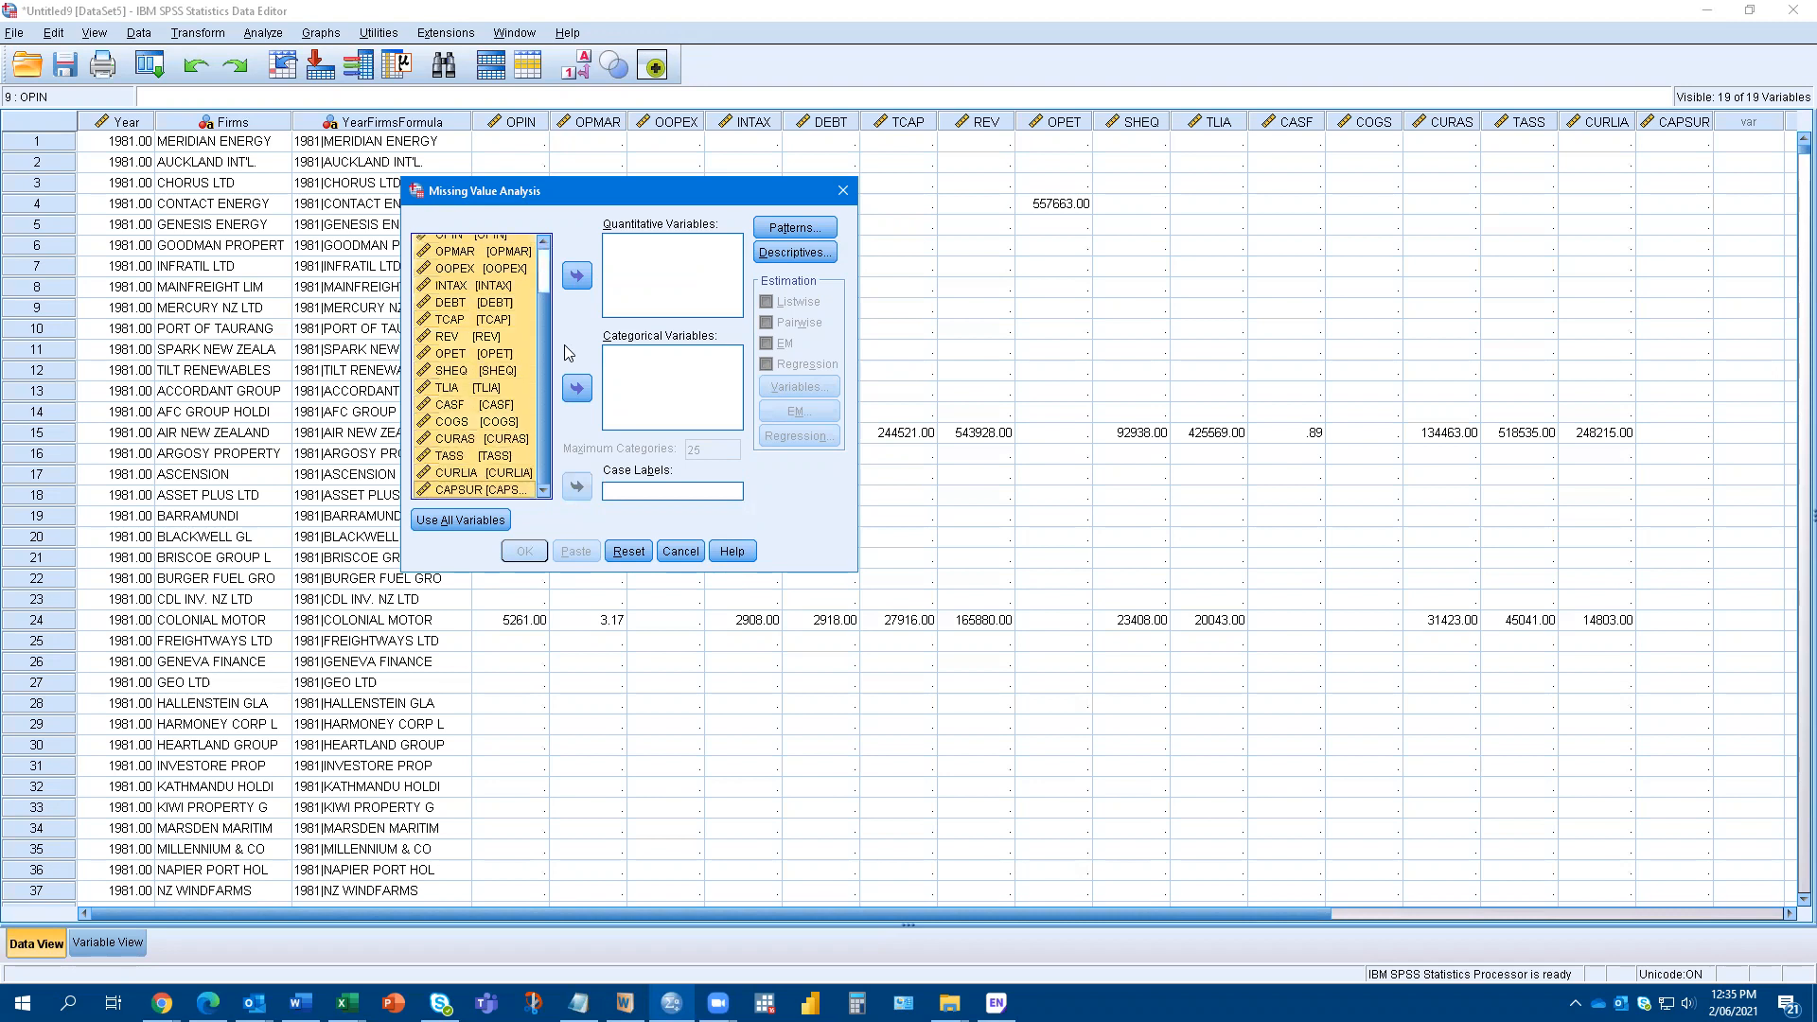
left_click(576, 275)
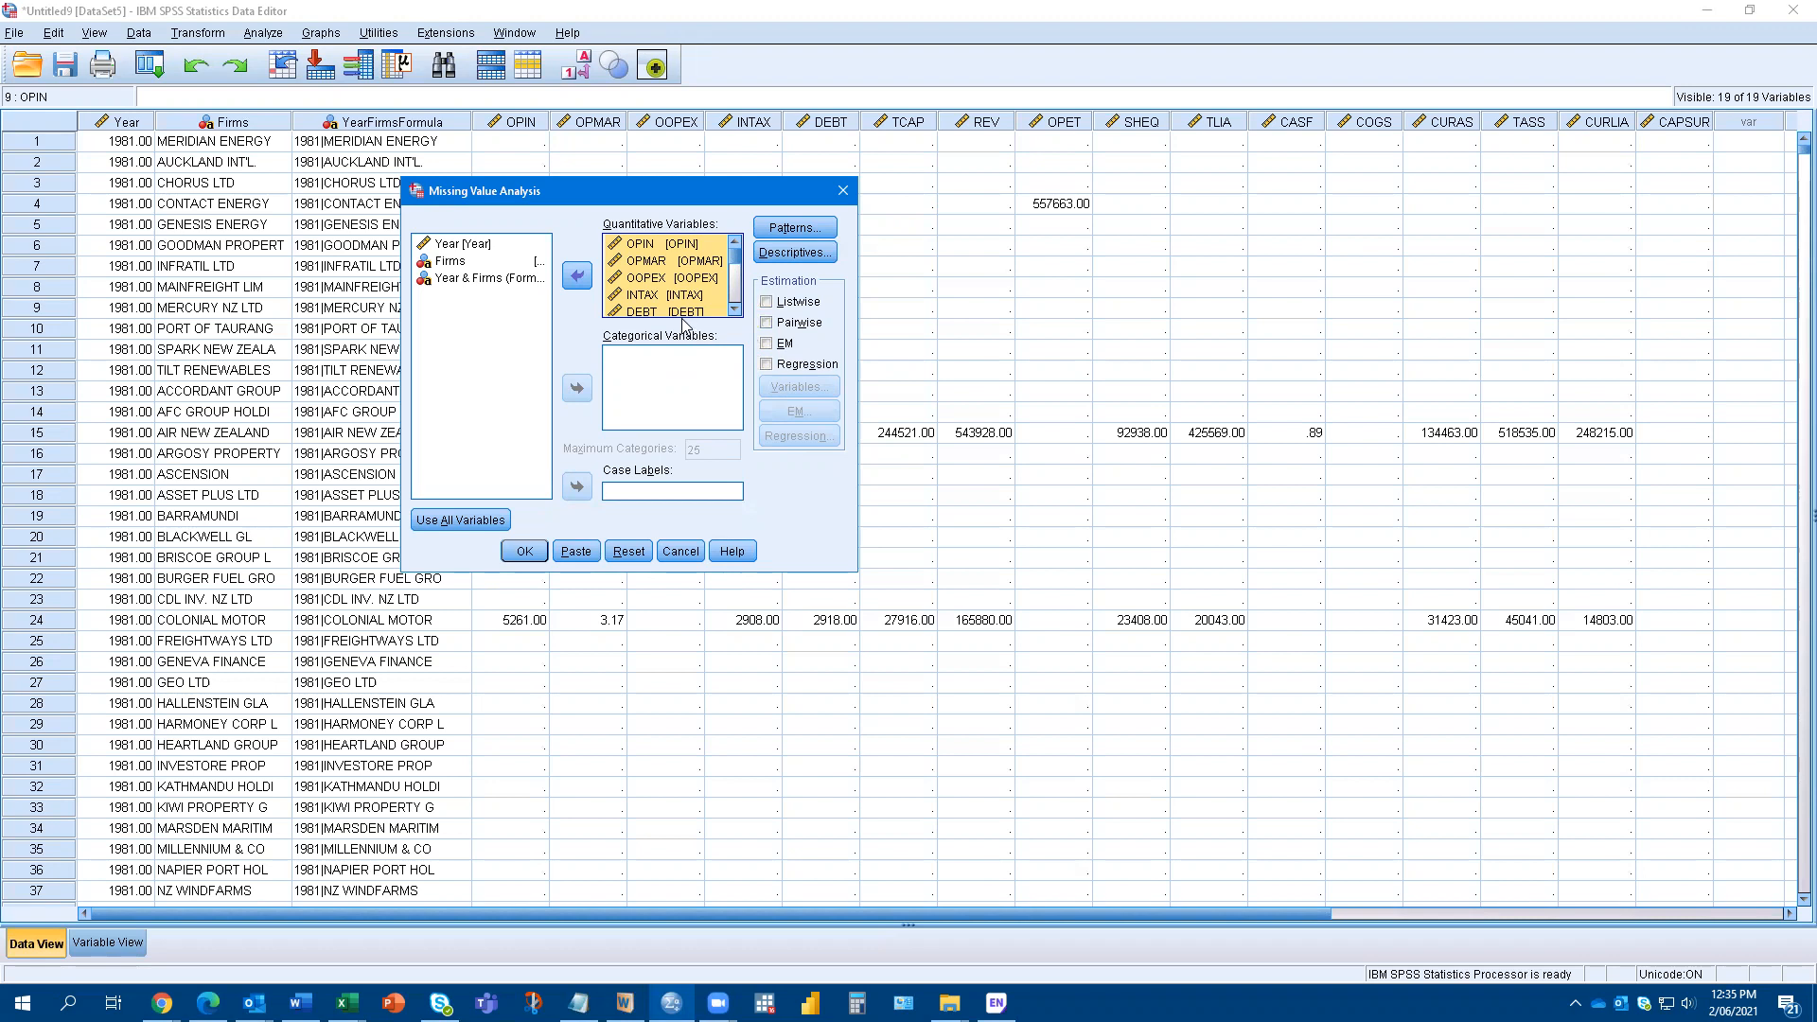
Run the analysis with EM estimation, saving the completed data to a new dataset named ImputationofData
left_click(782, 344)
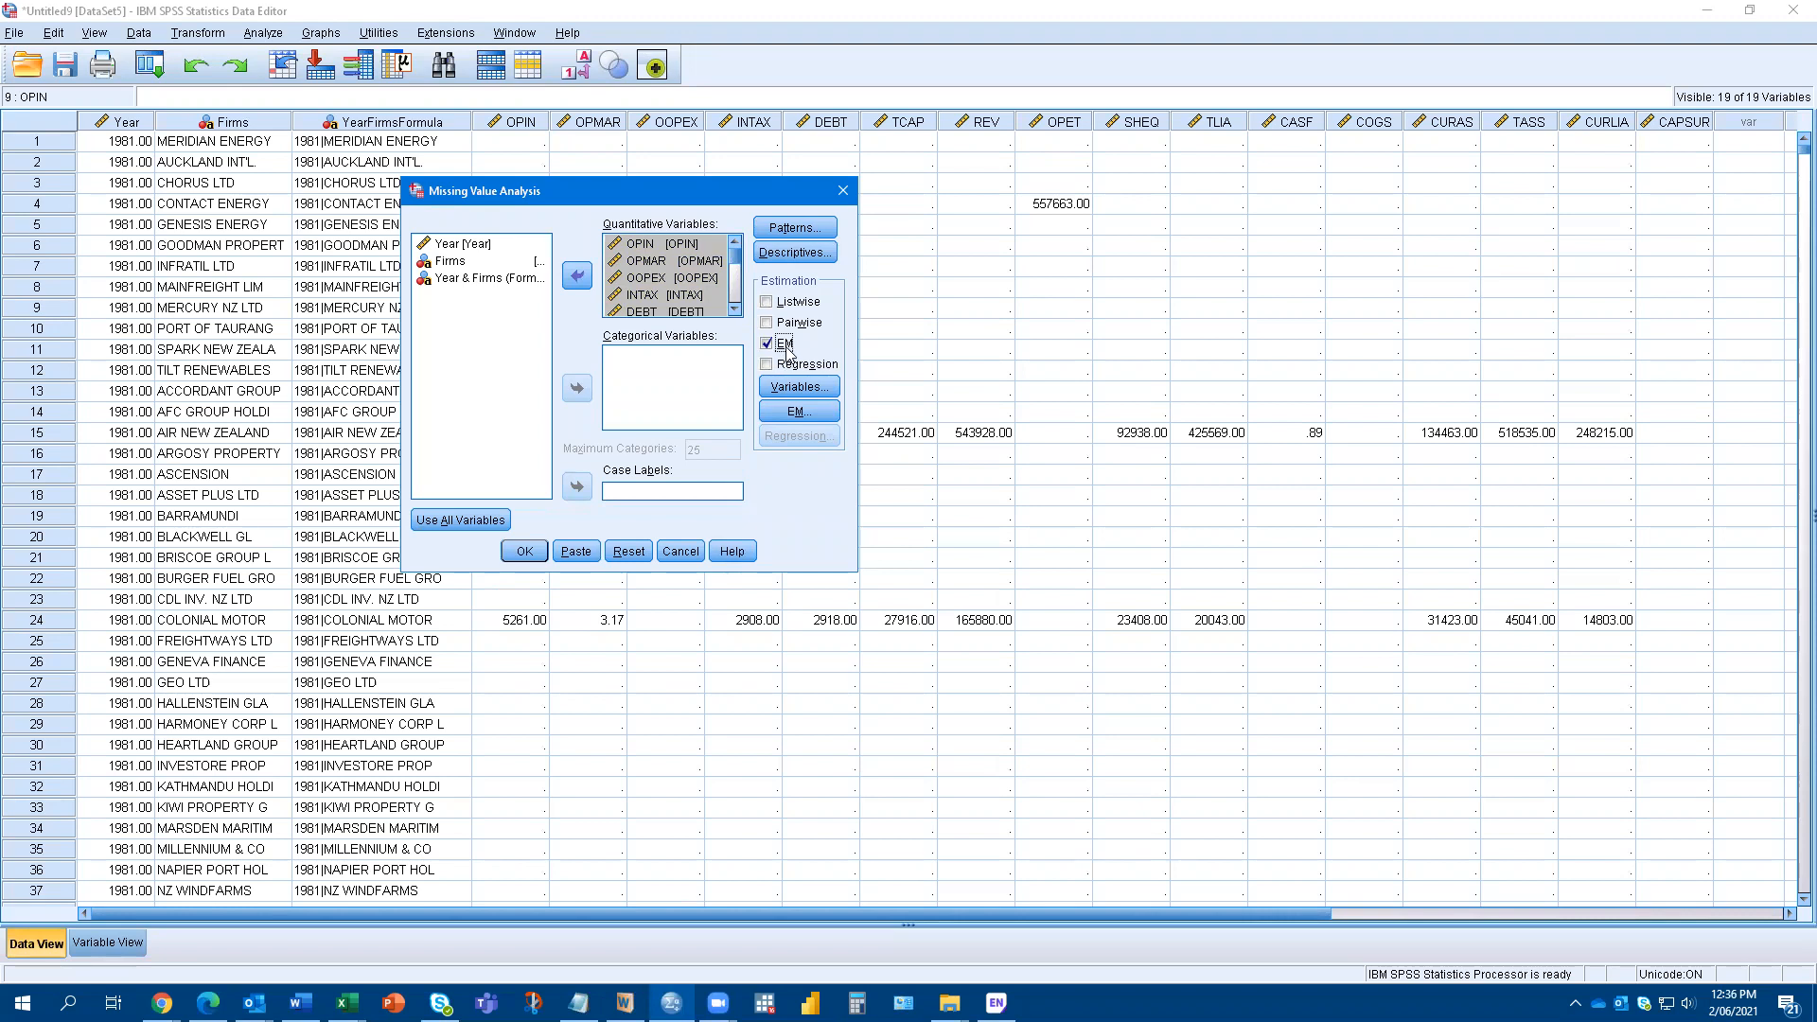
left_click(793, 412)
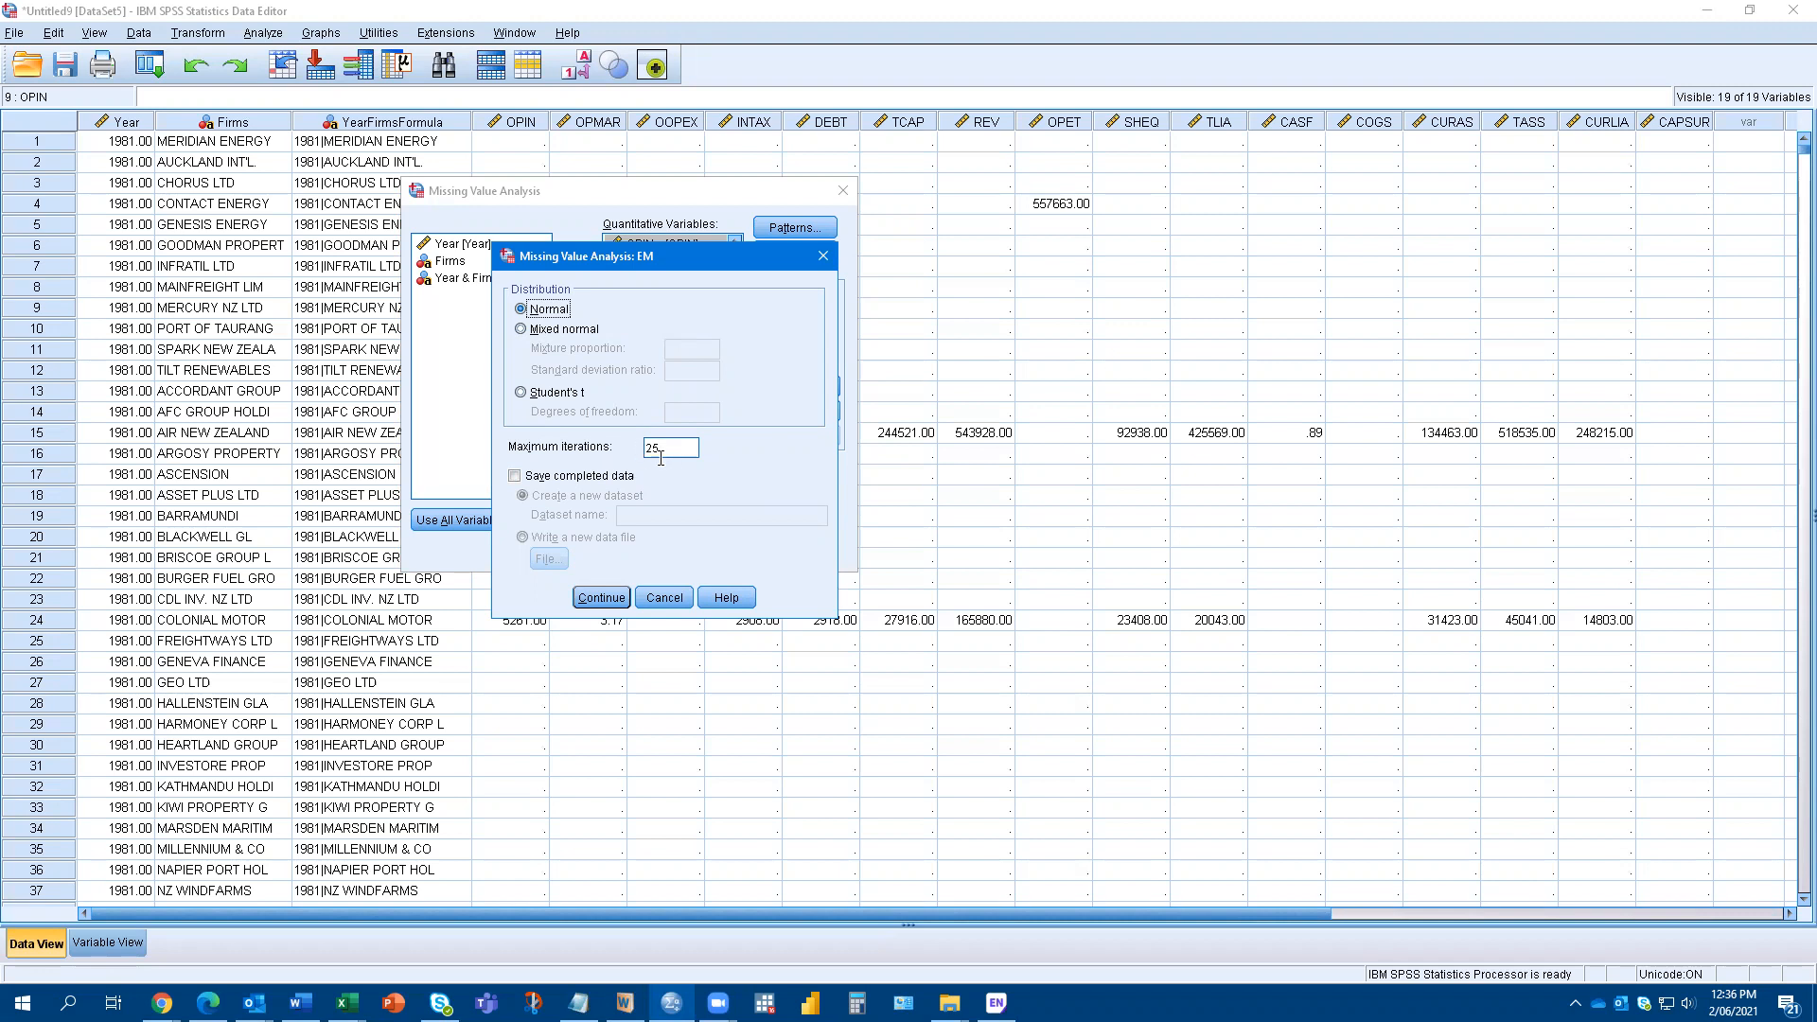
left_click(515, 476)
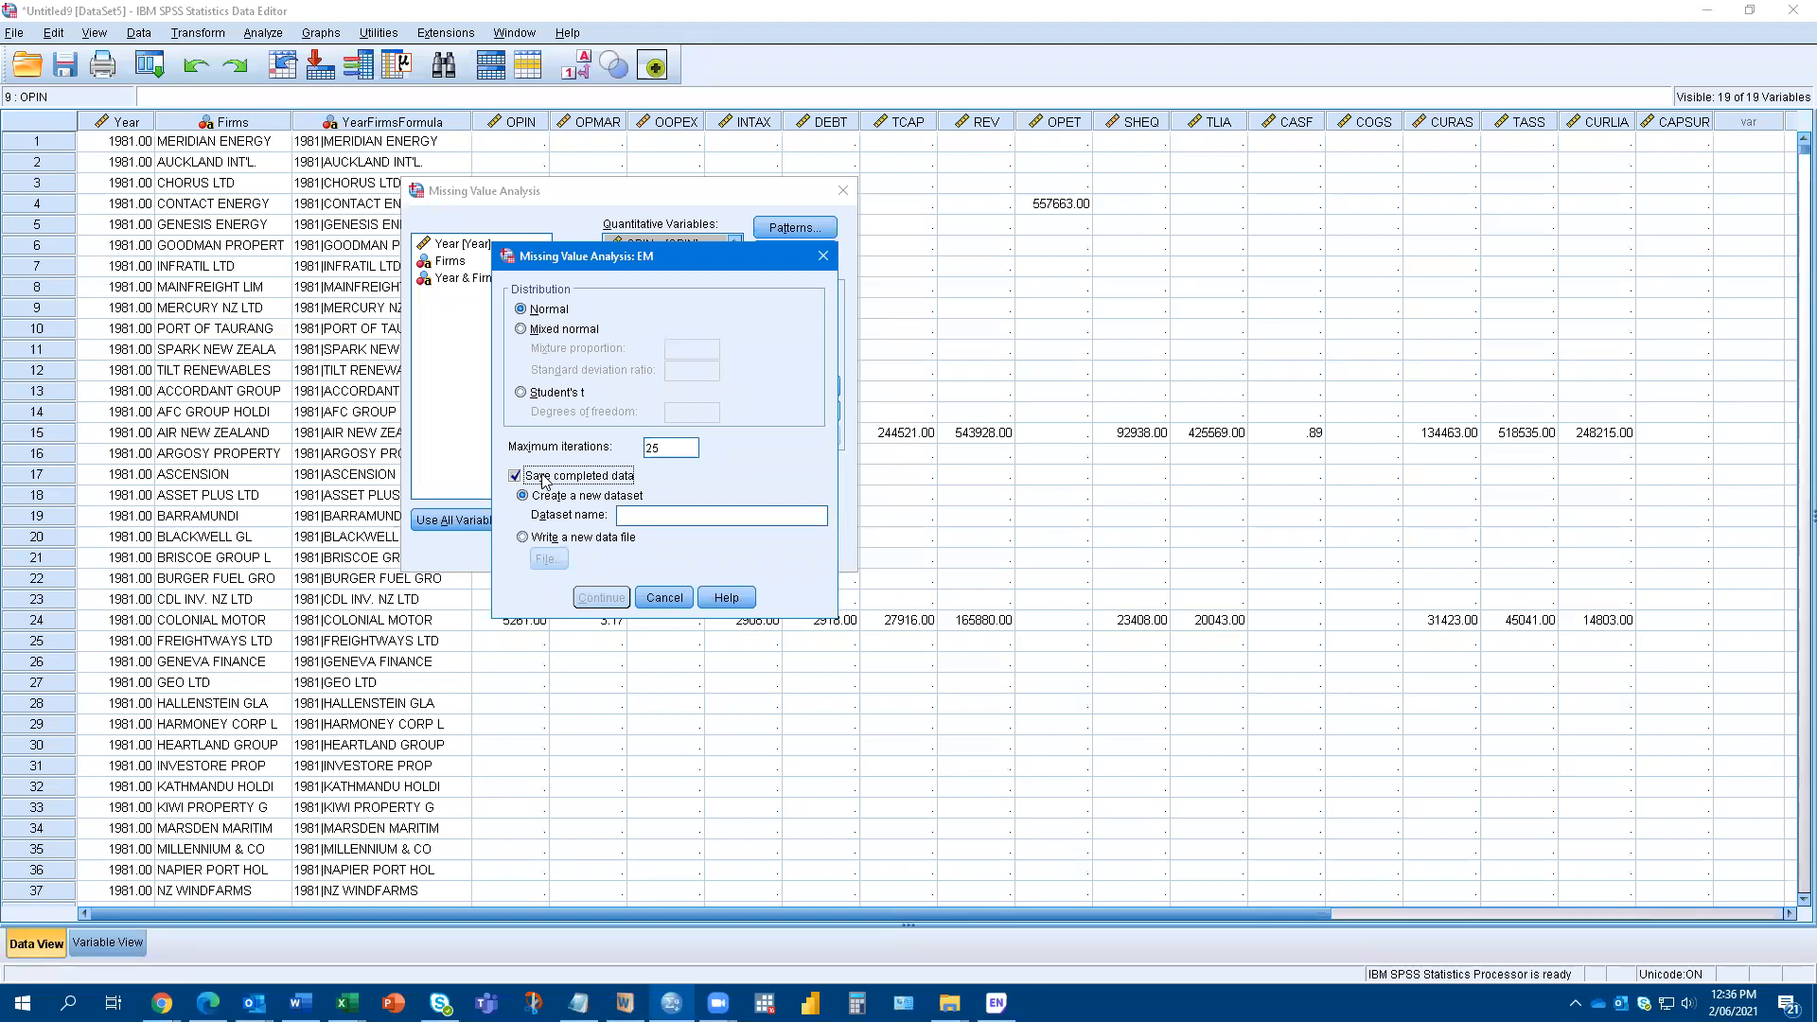
left_click(668, 517)
type("Impu")
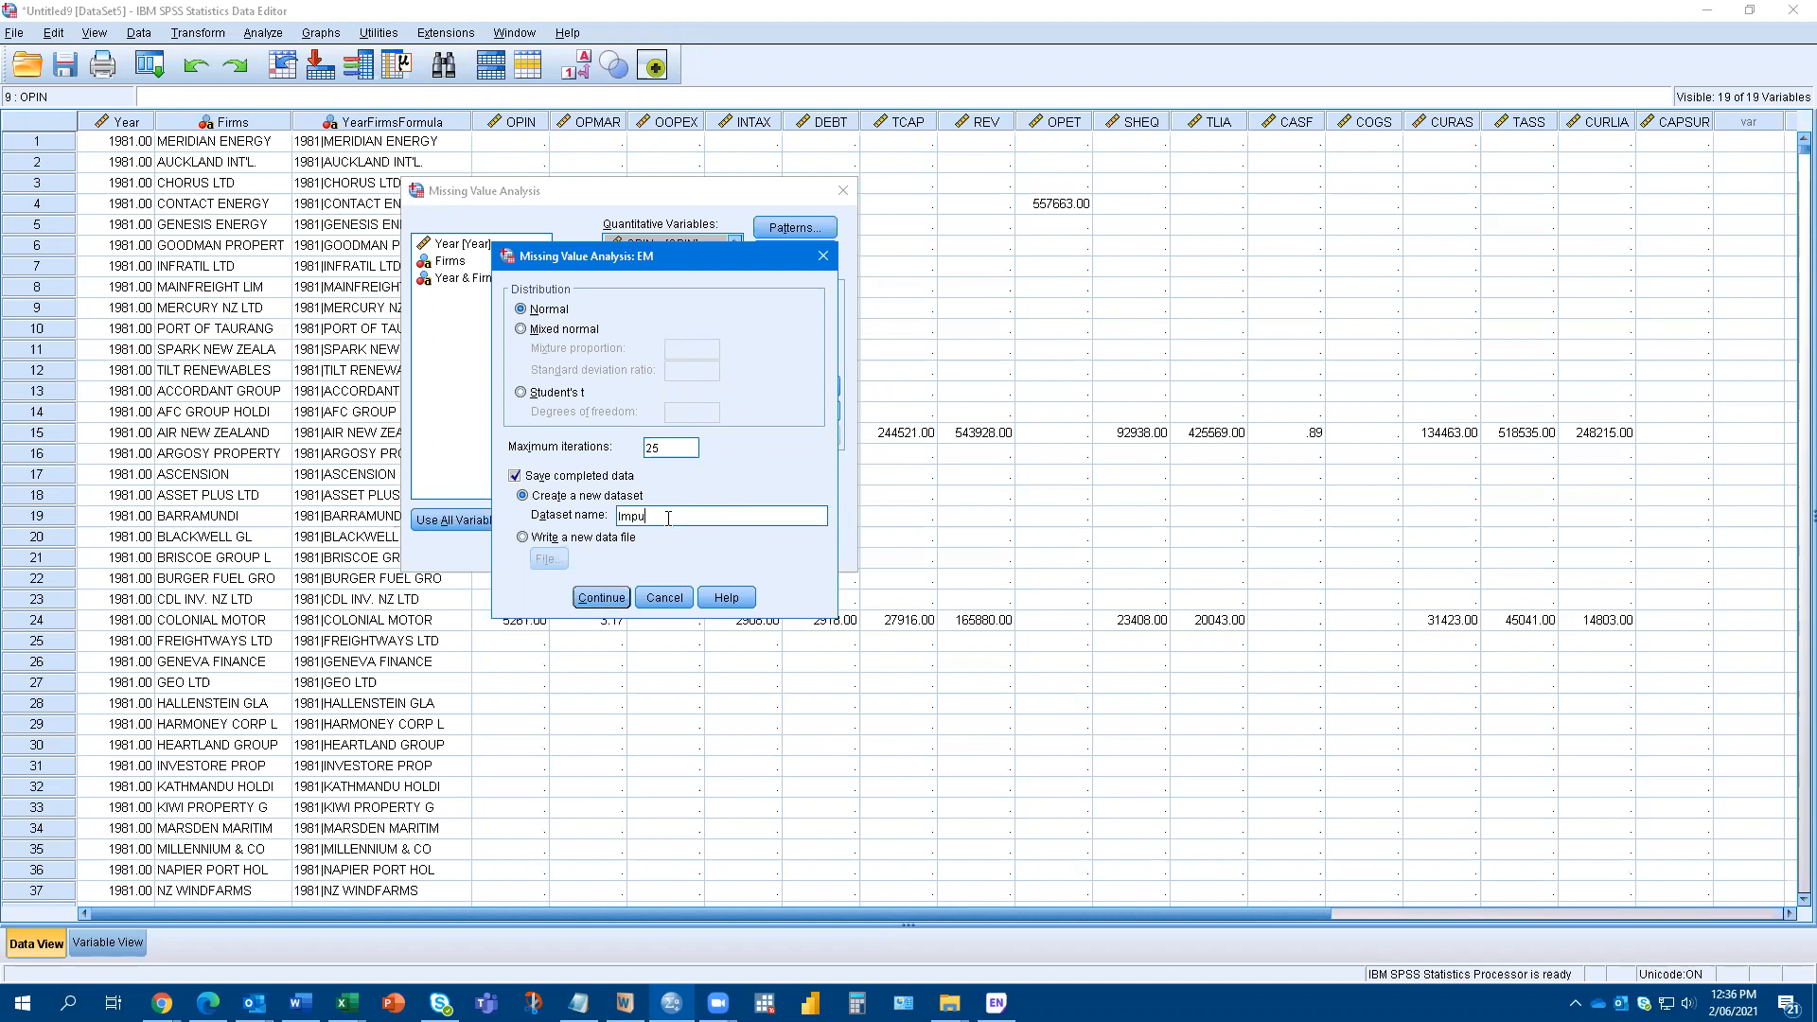
type("tationofData")
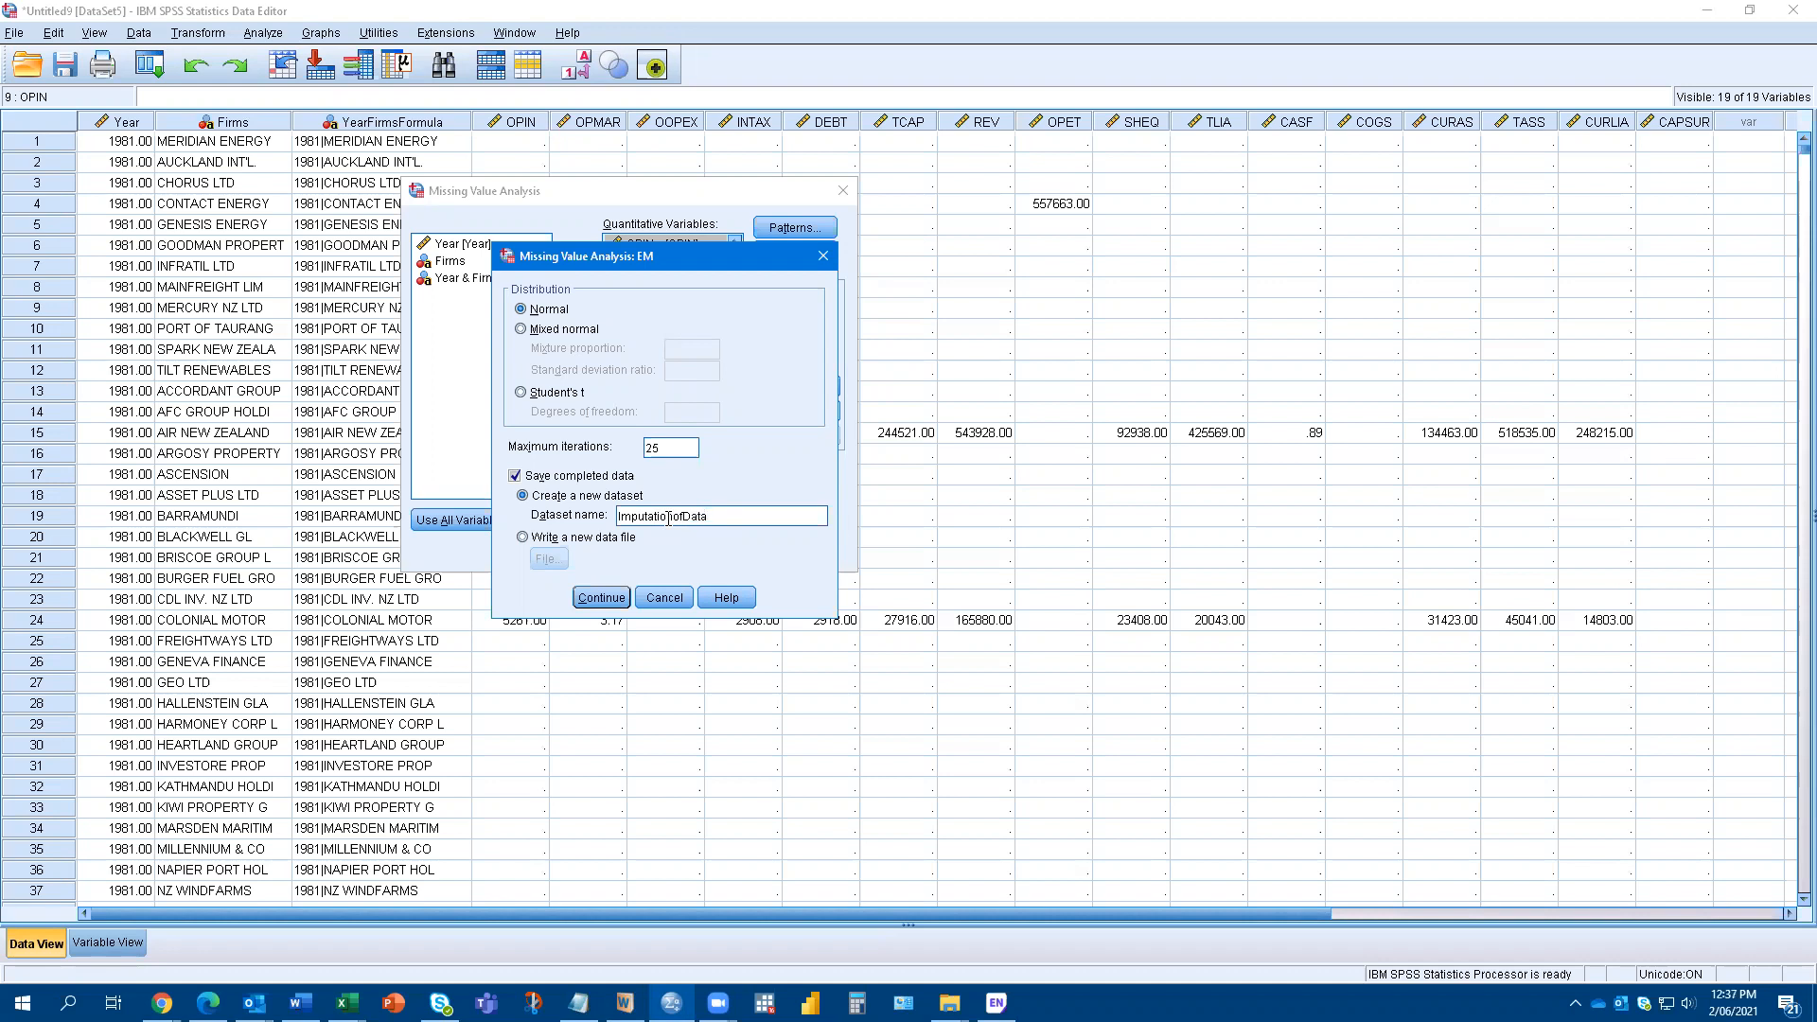
left_click(600, 597)
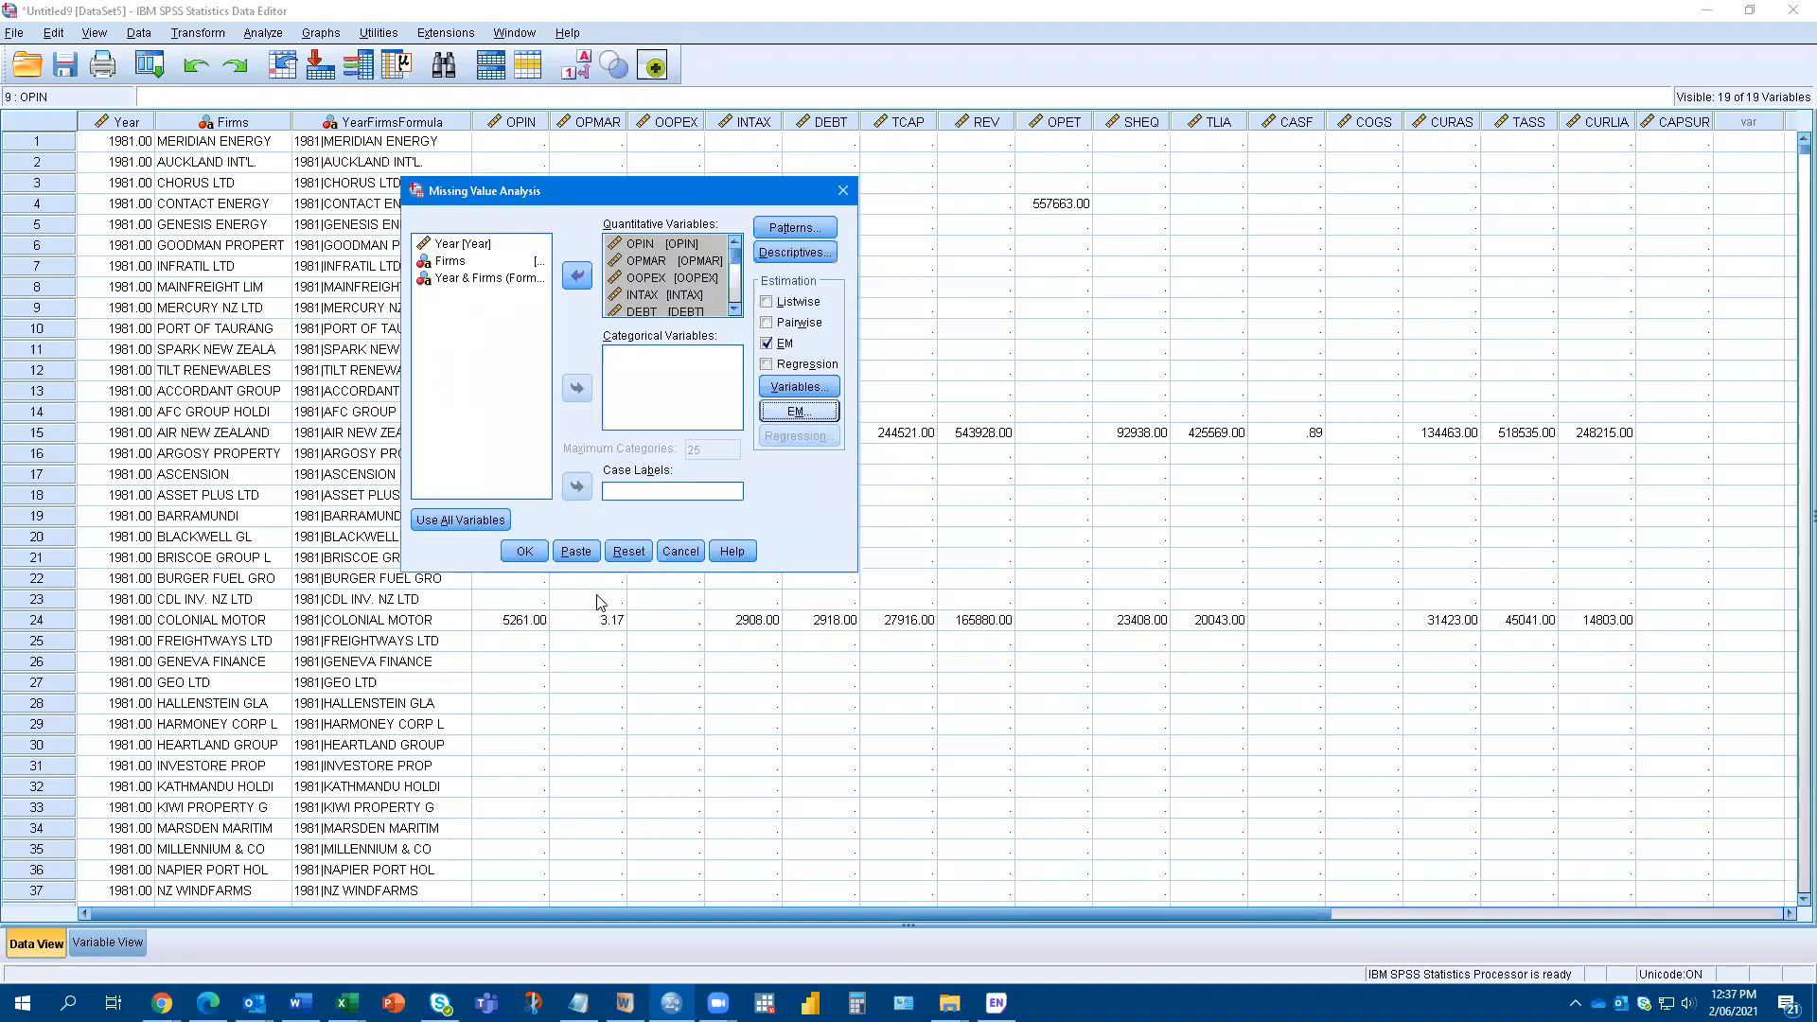
left_click(527, 553)
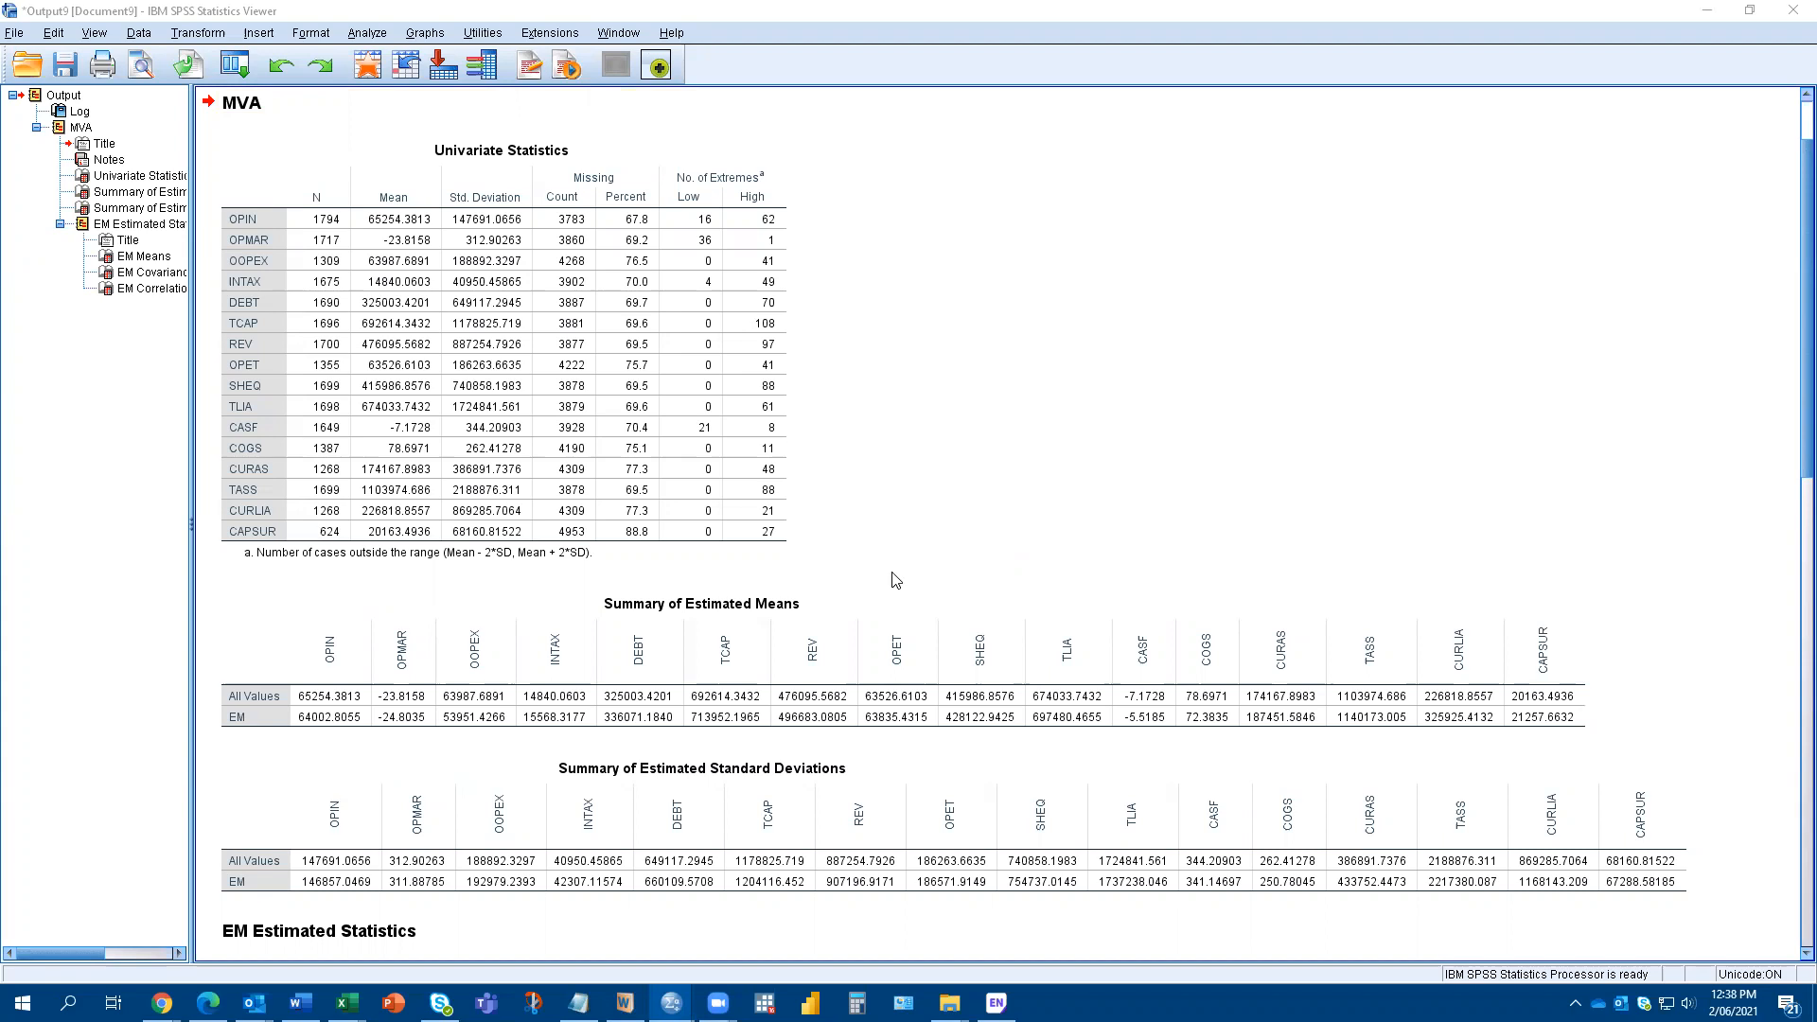
Review the Univariate Statistics table and the summaries of estimated means and standard deviations in the MVA output
left_click(596, 238)
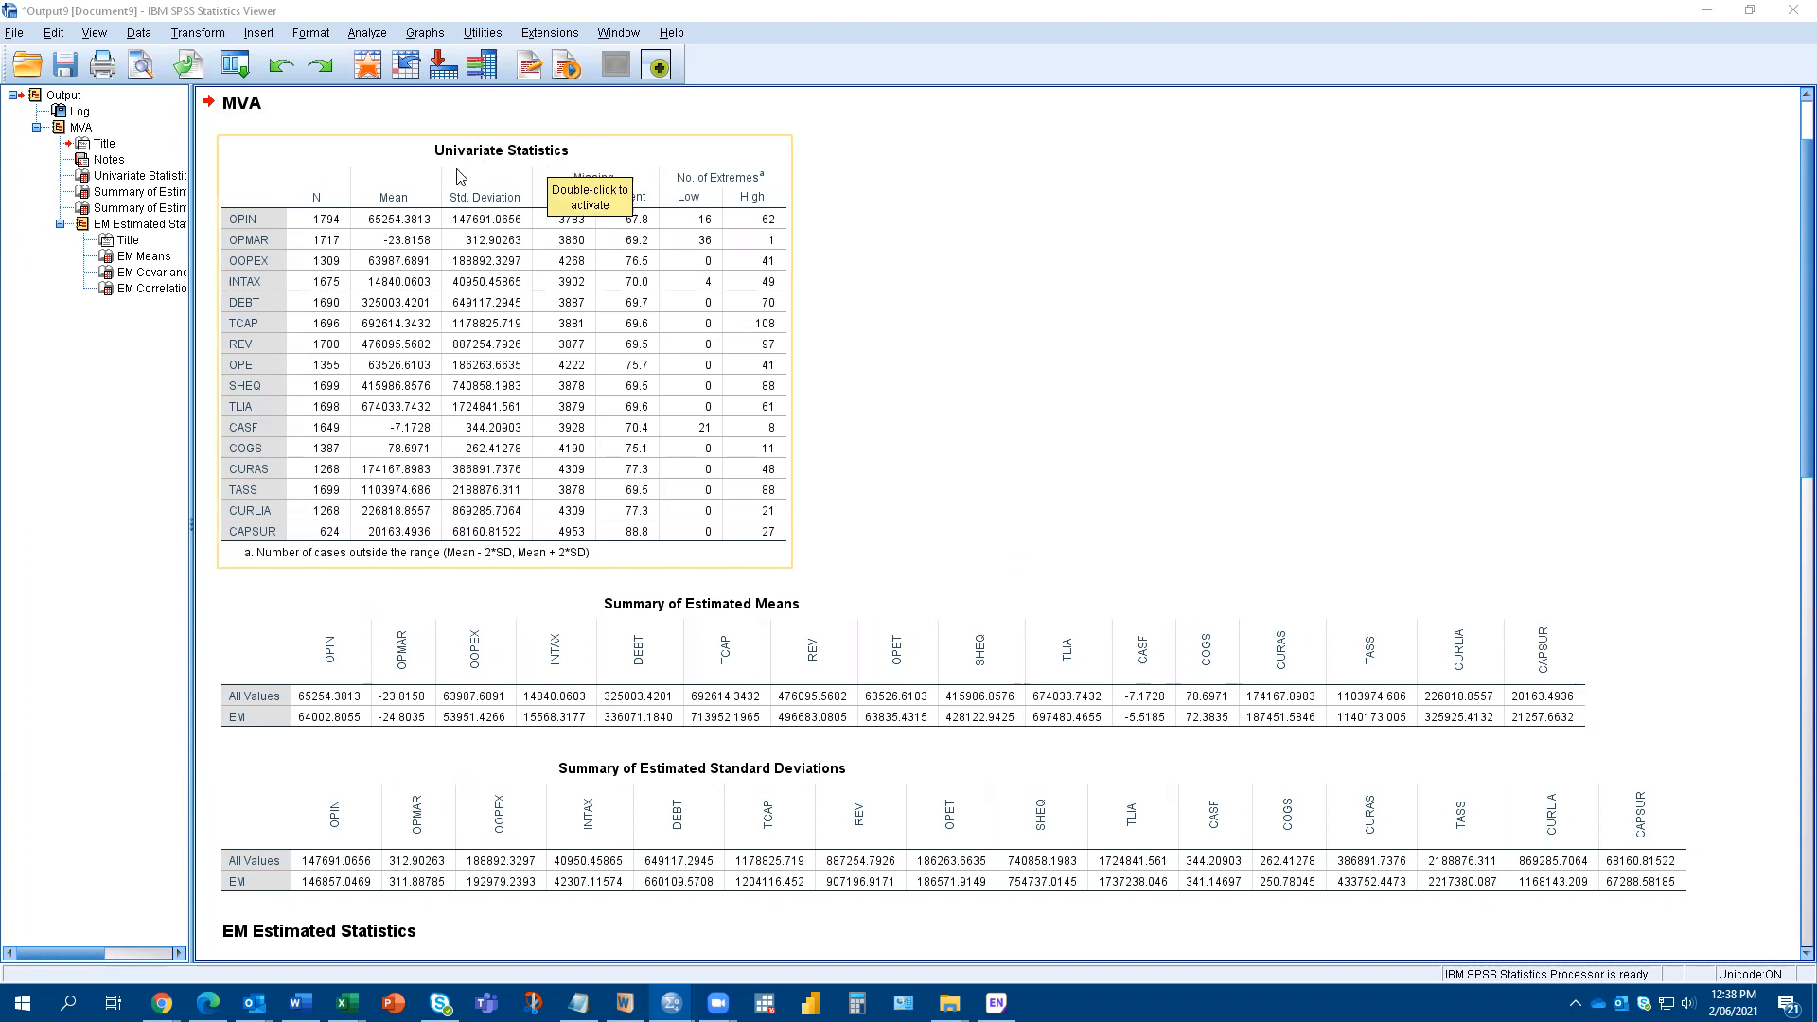
left_click(1009, 422)
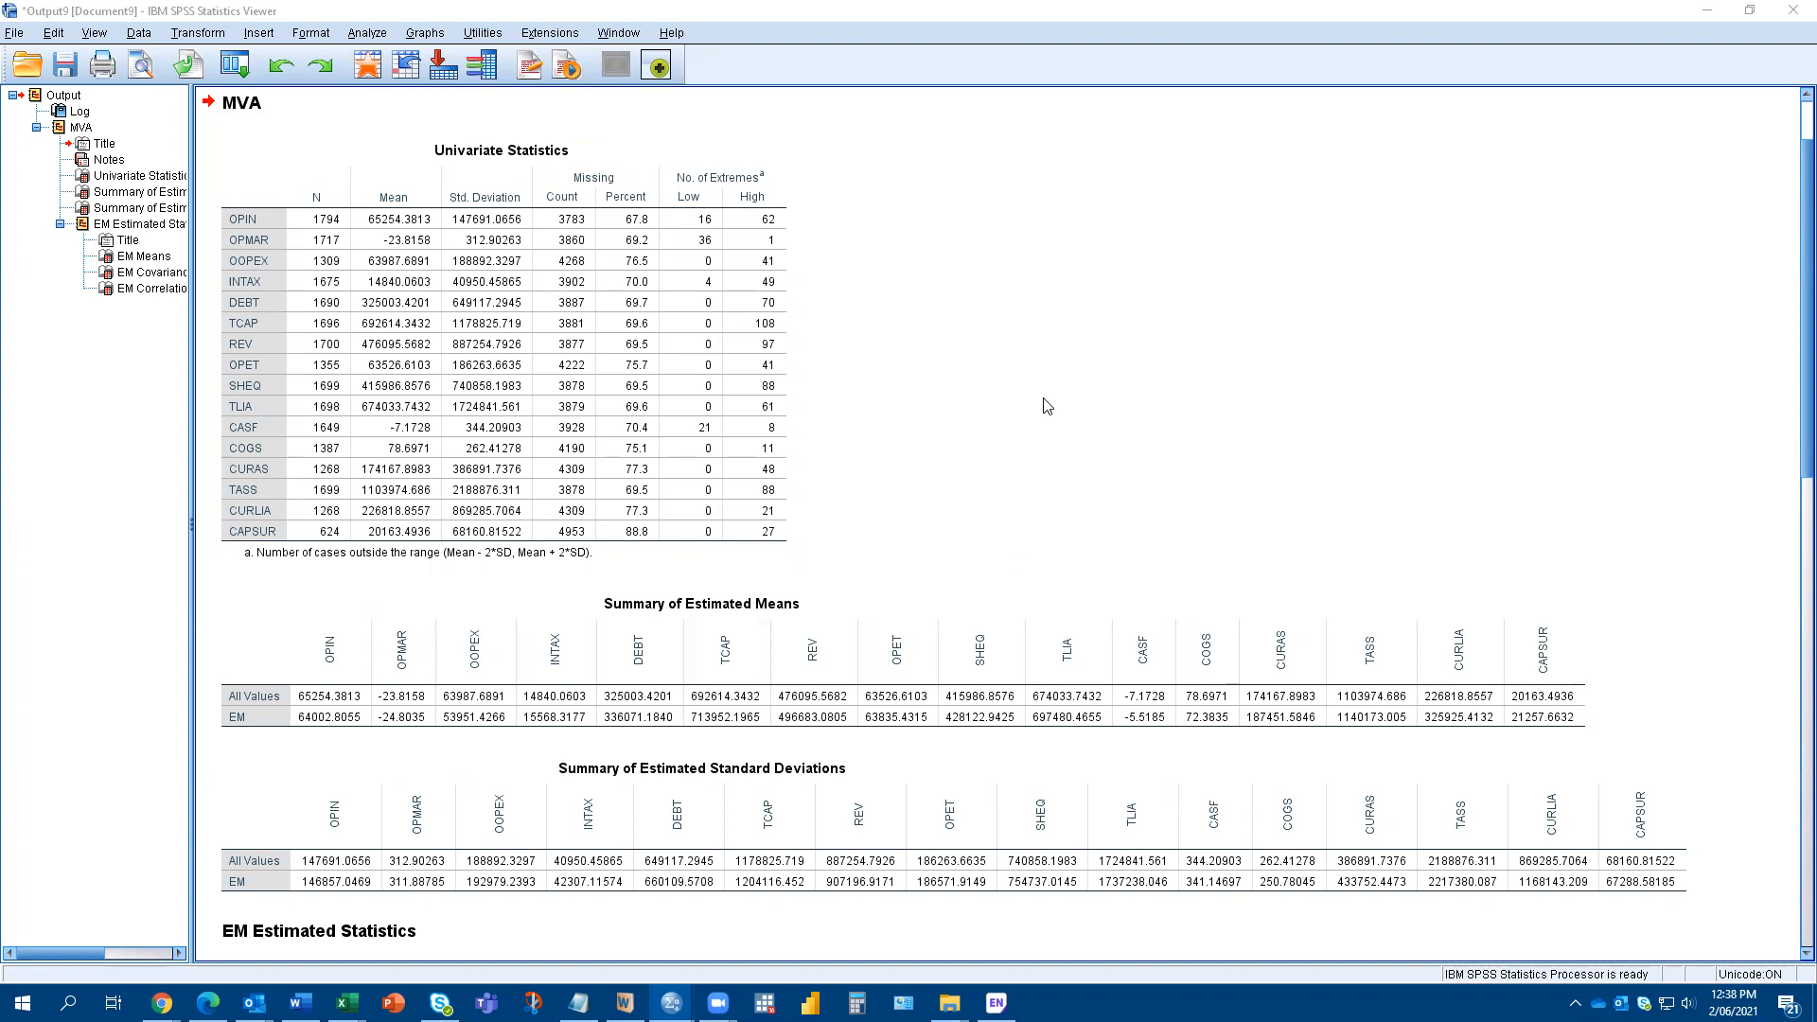
left_click(223, 251)
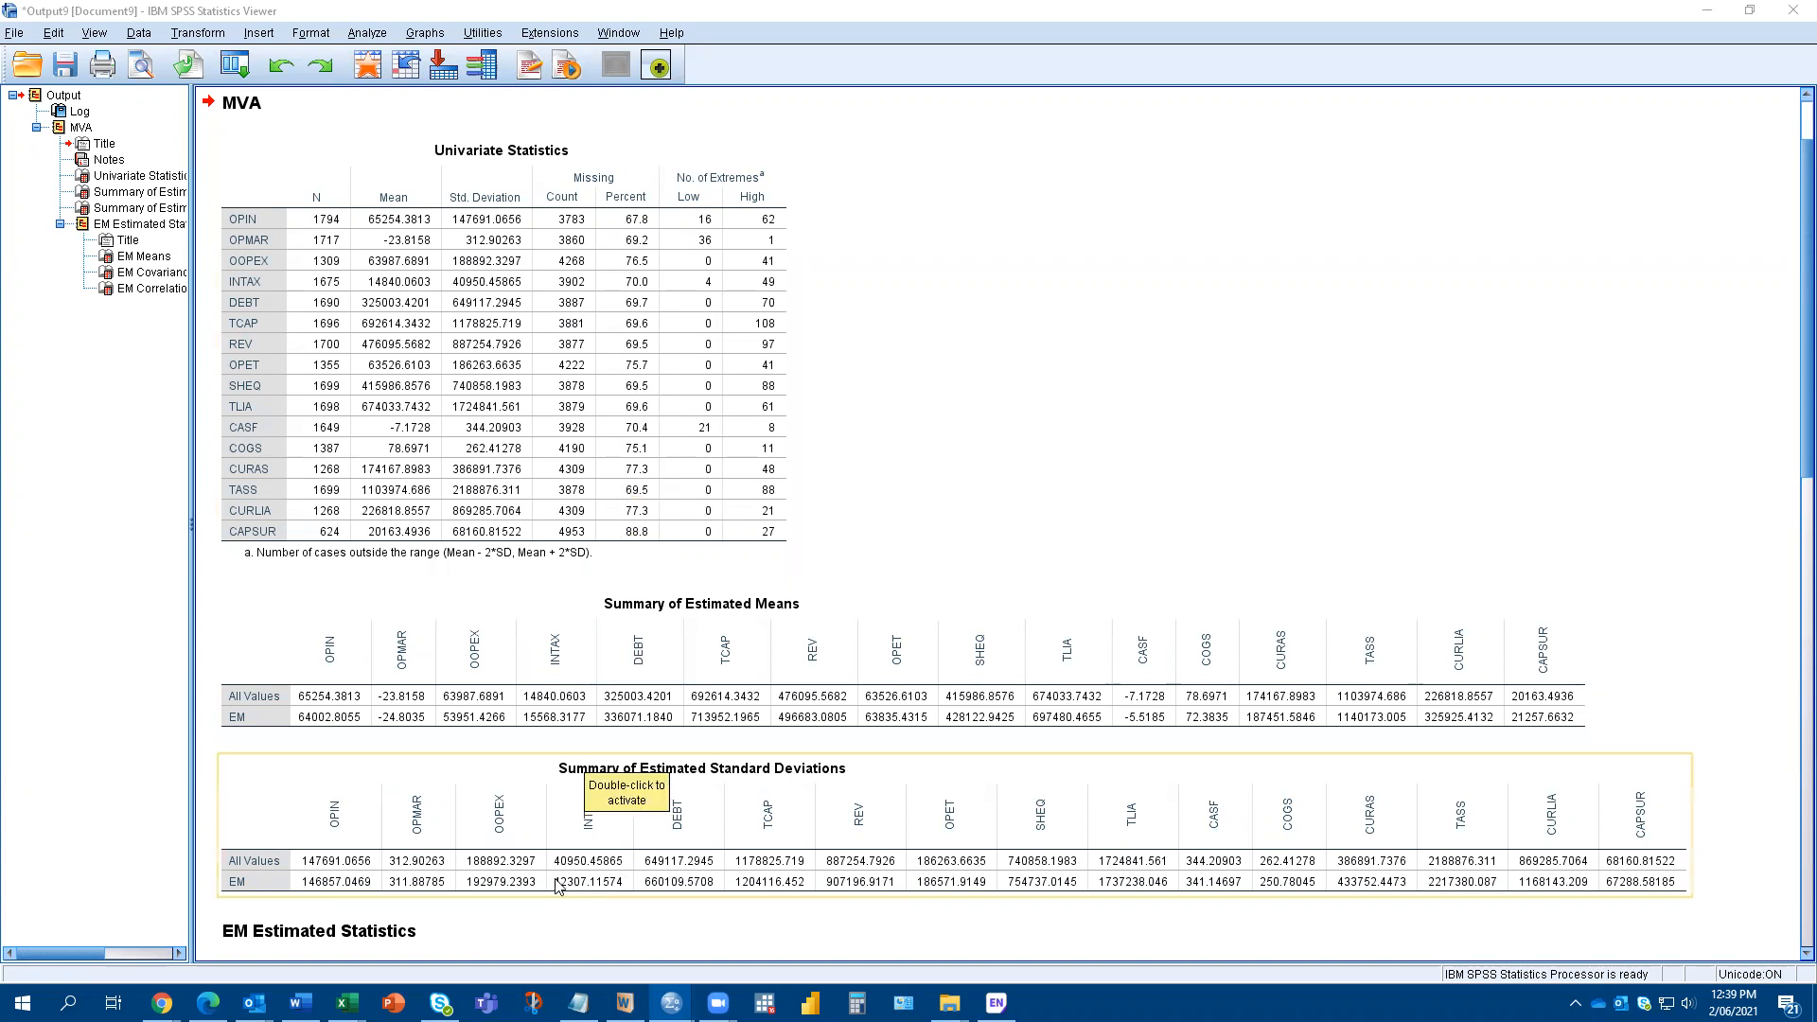
Open the ImputationofData dataset and compare its imputed values with the original dataset, returning to the imputed one
mouse_move(671, 1002)
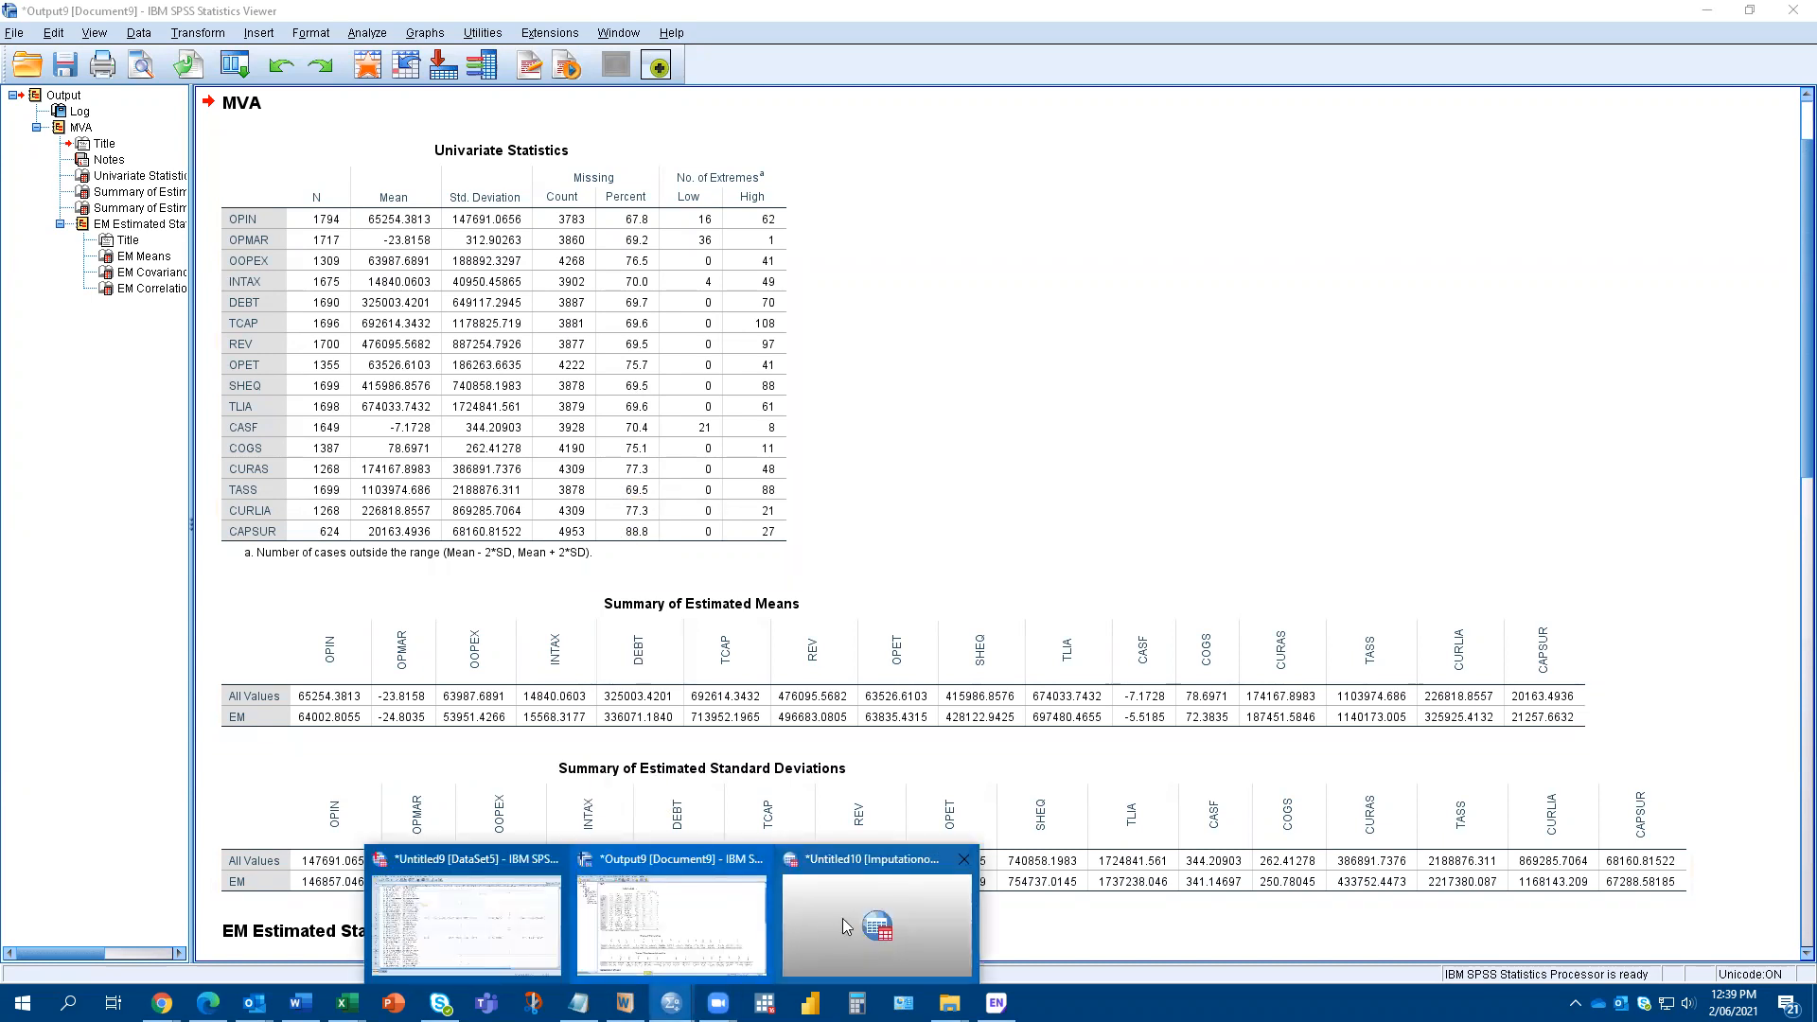
left_click(846, 924)
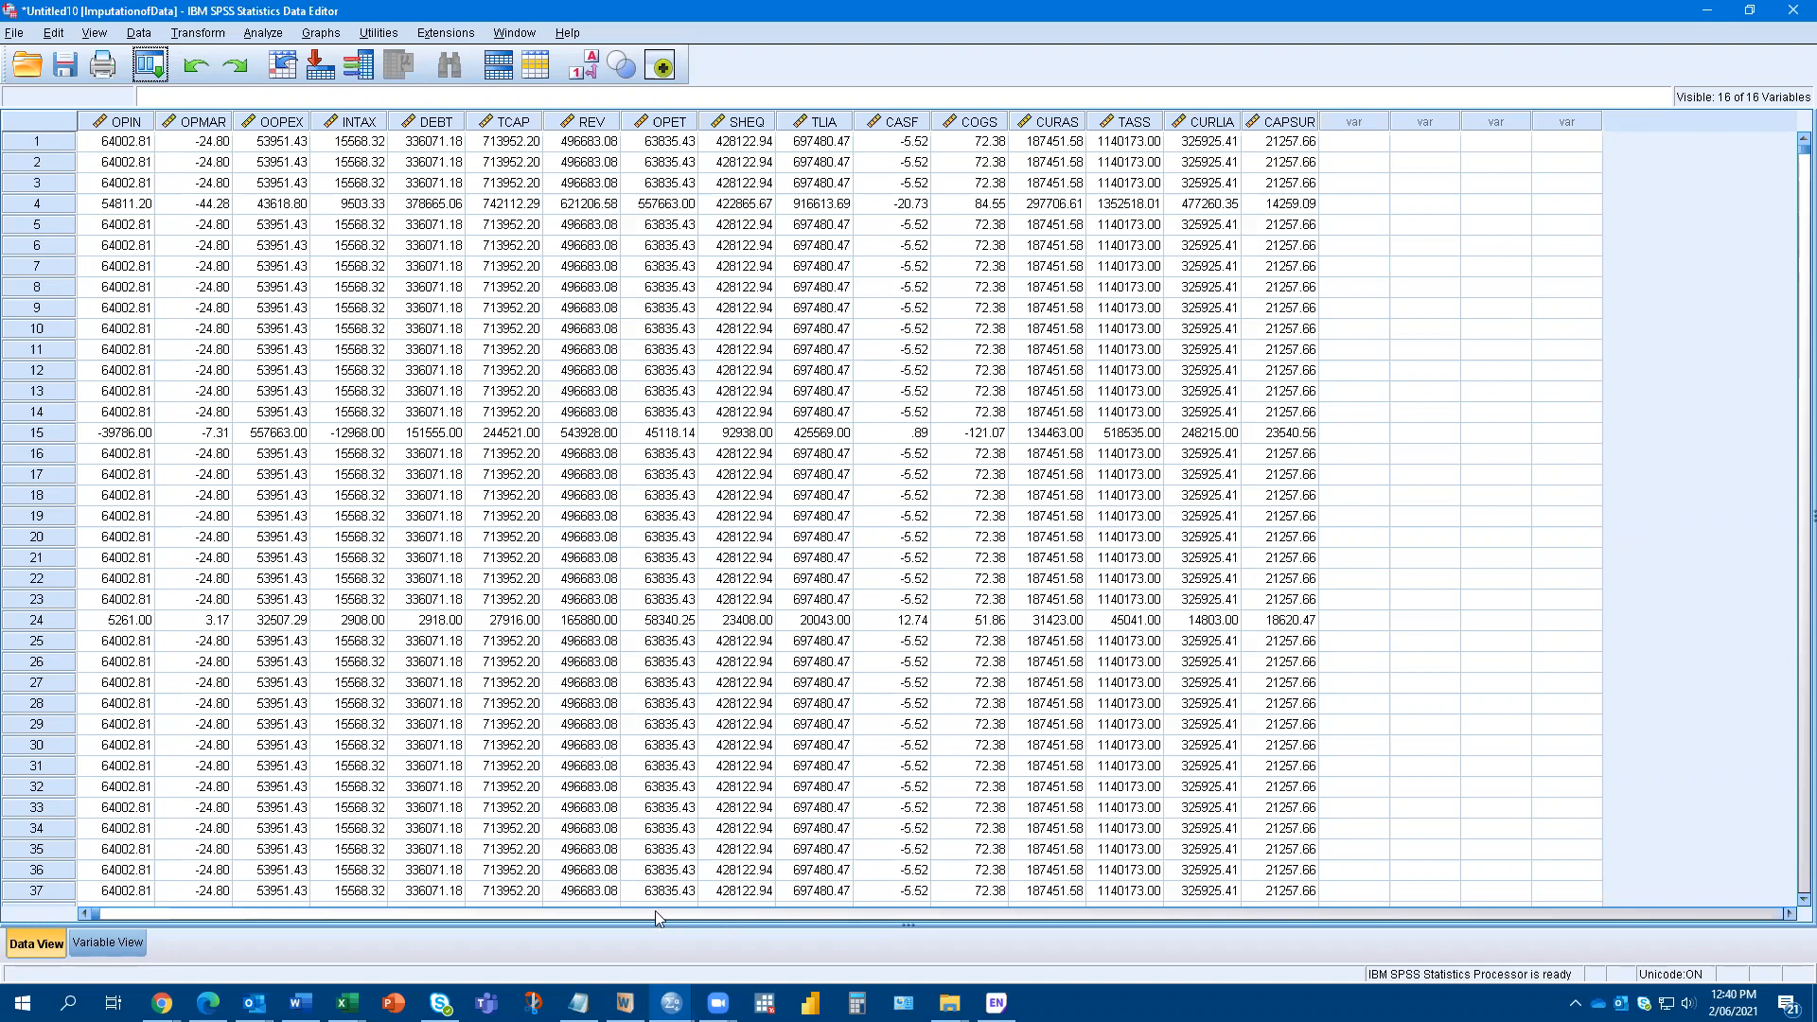
left_click(671, 1002)
left_click(512, 931)
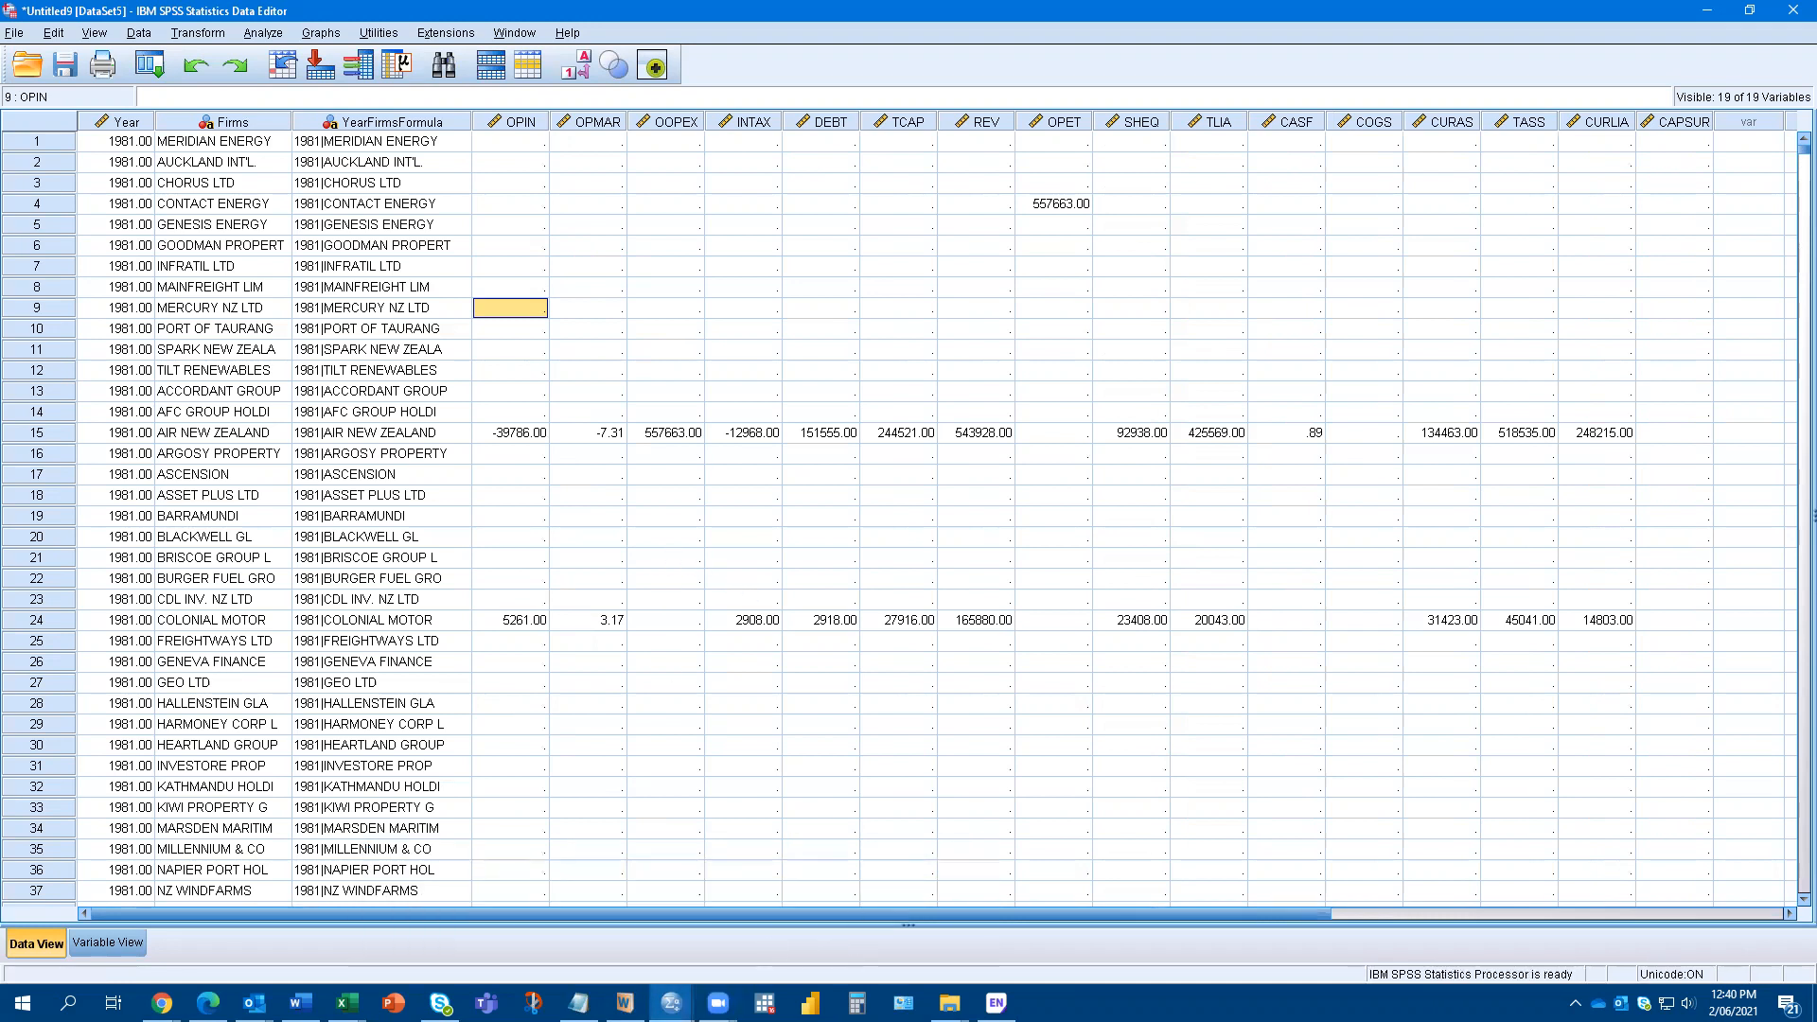
mouse_move(671, 1003)
left_click(816, 939)
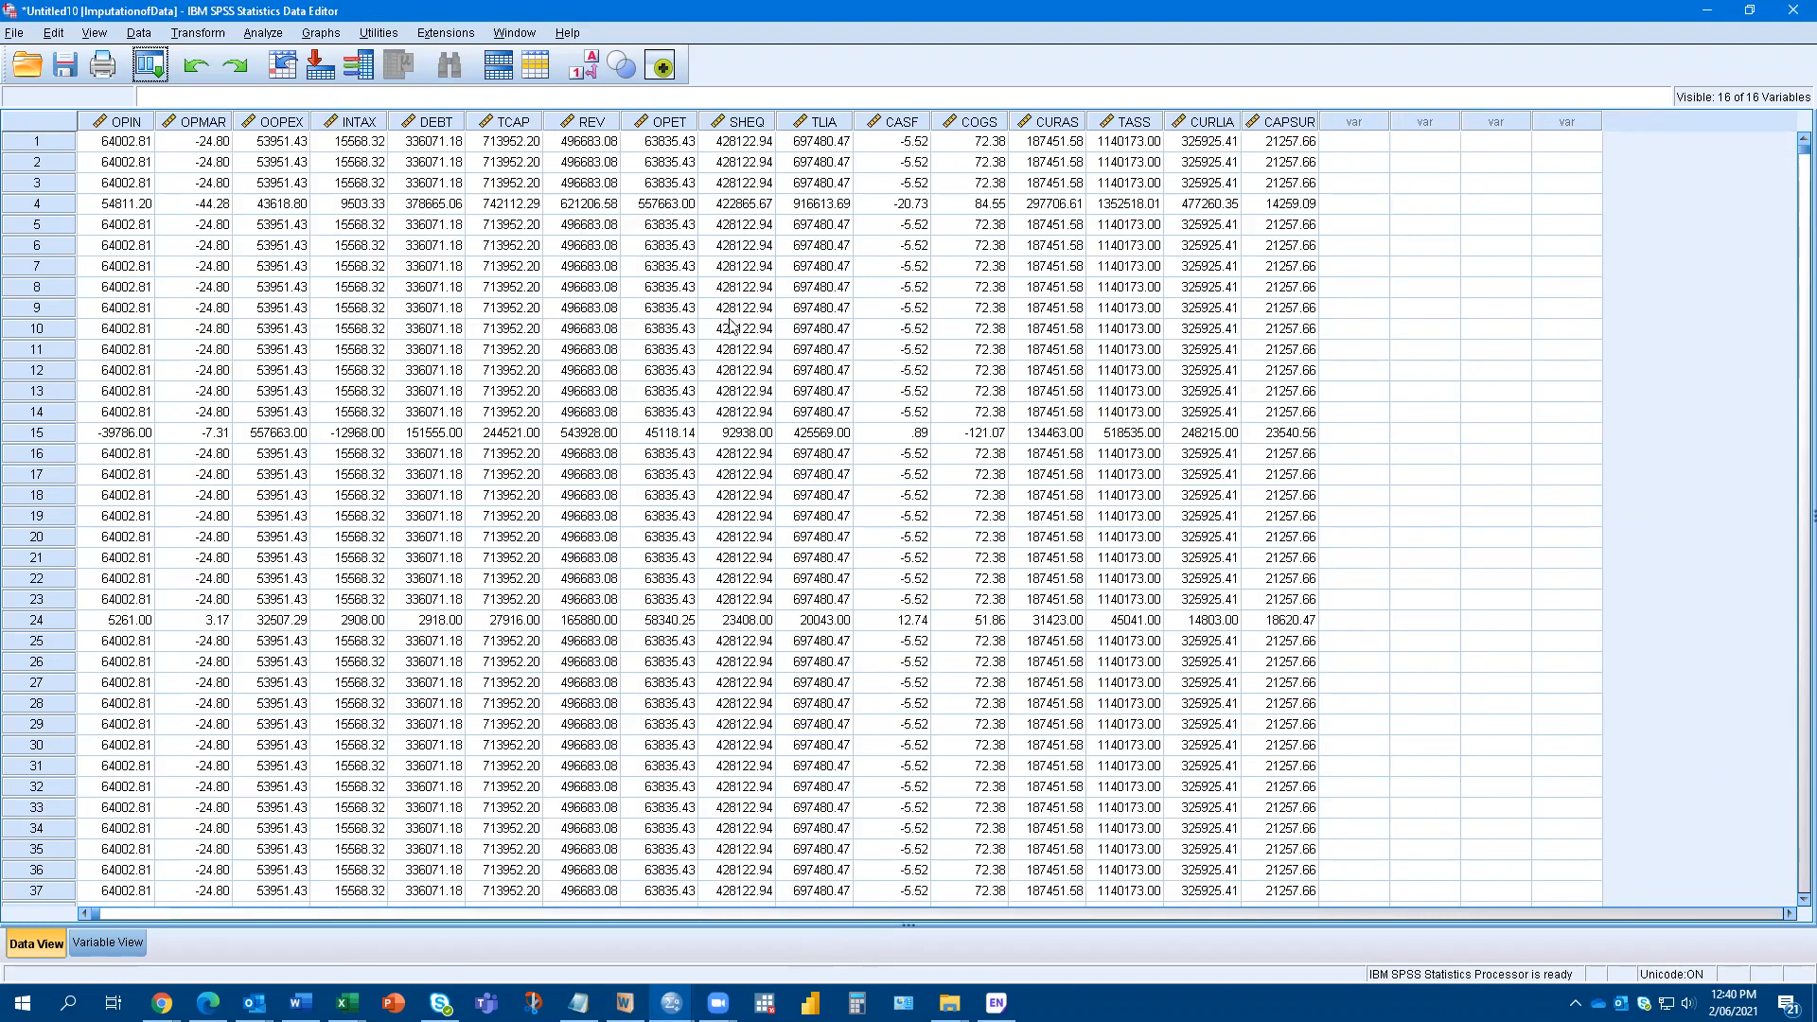